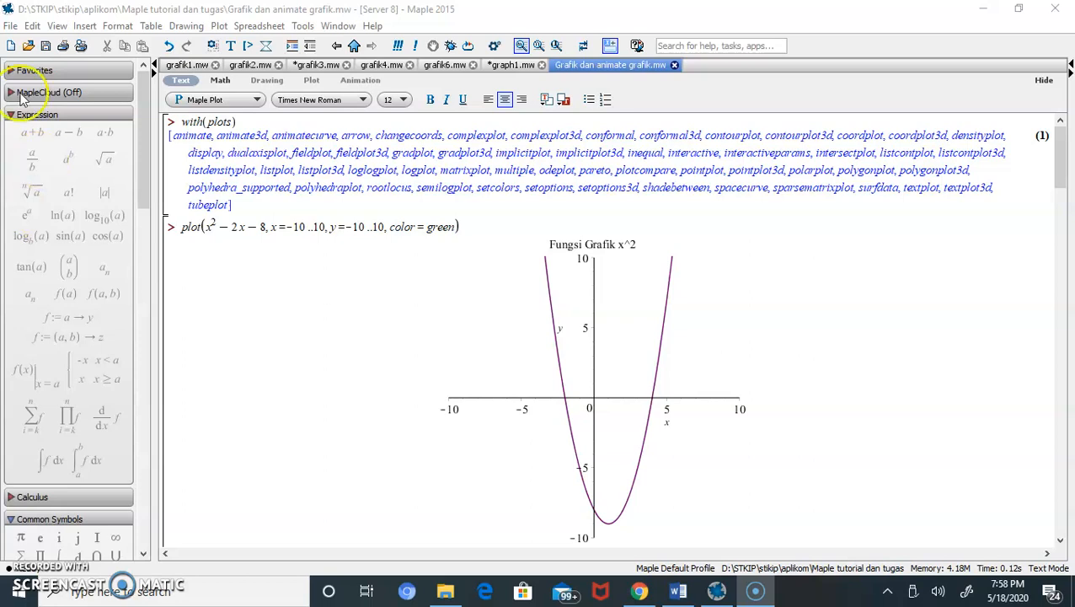
# Step: Create a new blank document in Worksheet Mode and place the cursor in its empty area
pyautogui.click(12, 27)
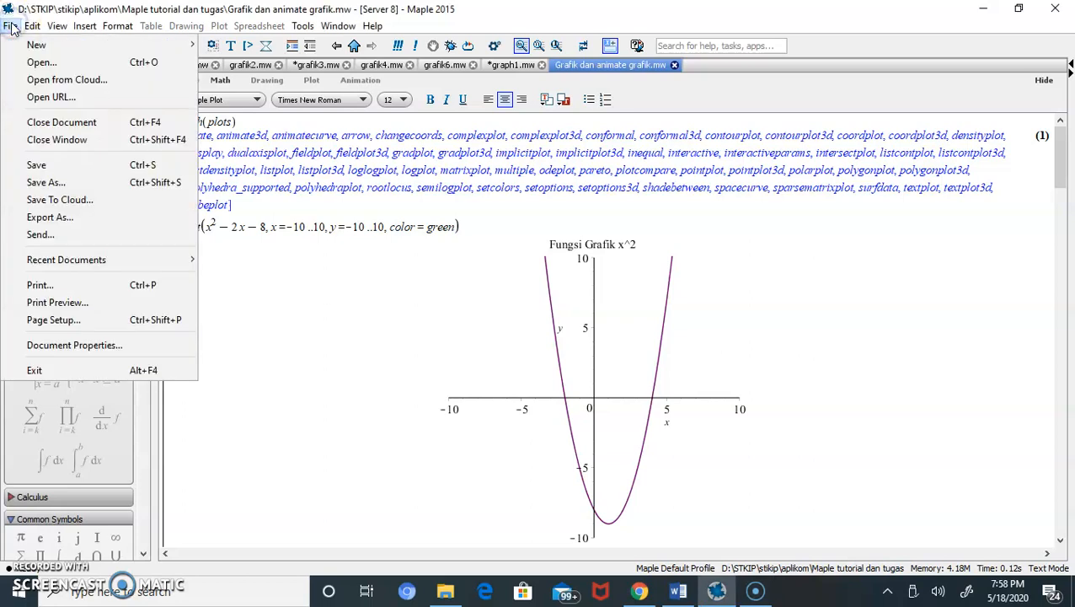
pyautogui.moveTo(33, 45)
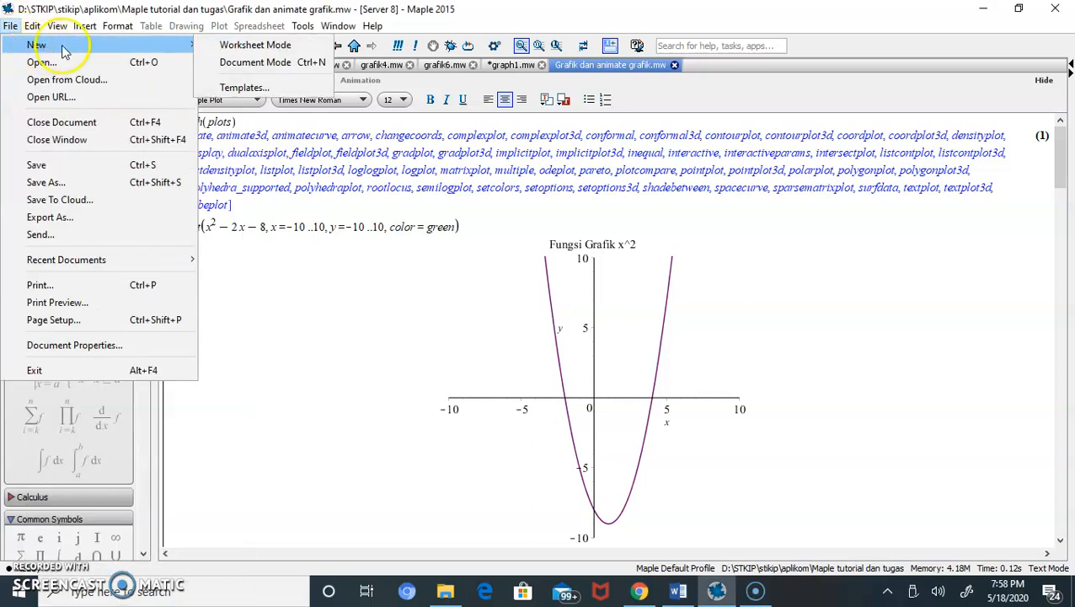
pyautogui.click(255, 47)
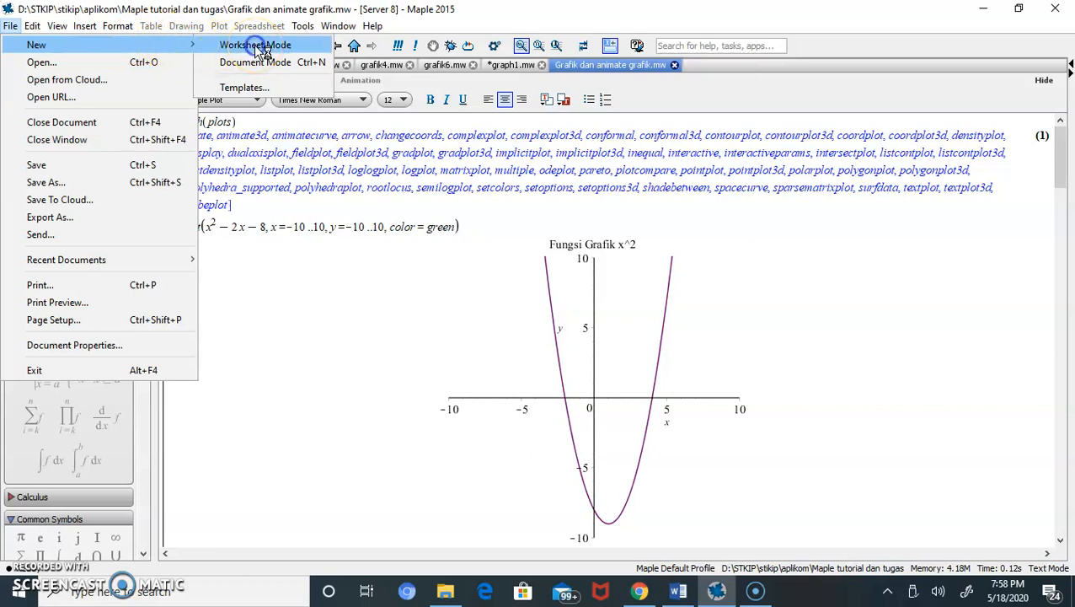
pyautogui.click(229, 167)
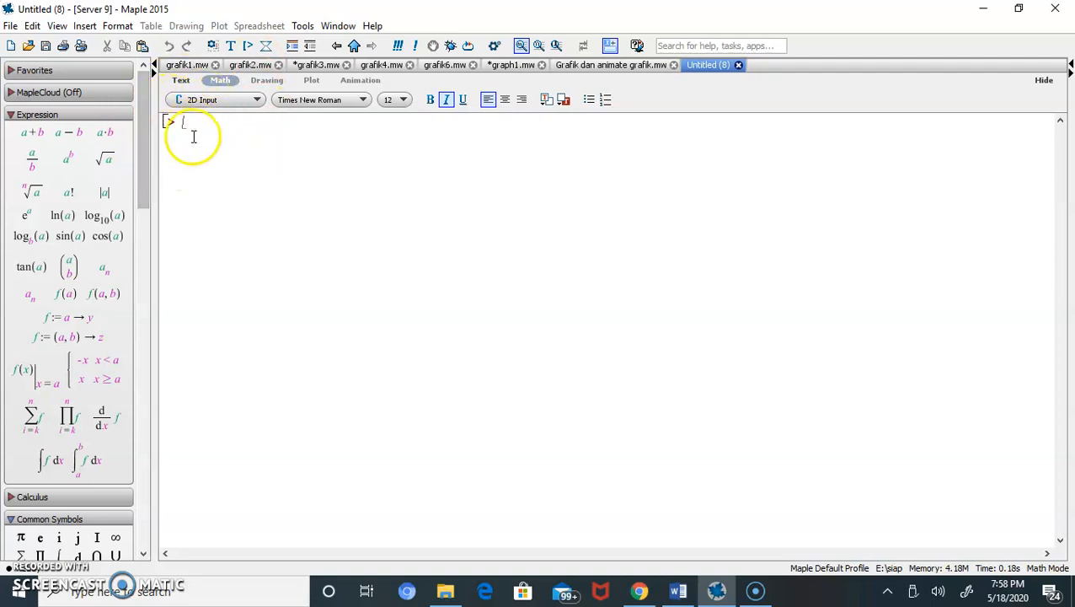
# Step: Return to the Grafik dan animate grafik.mw worksheet and examine the list of commands provided by with(plots)
pyautogui.click(621, 67)
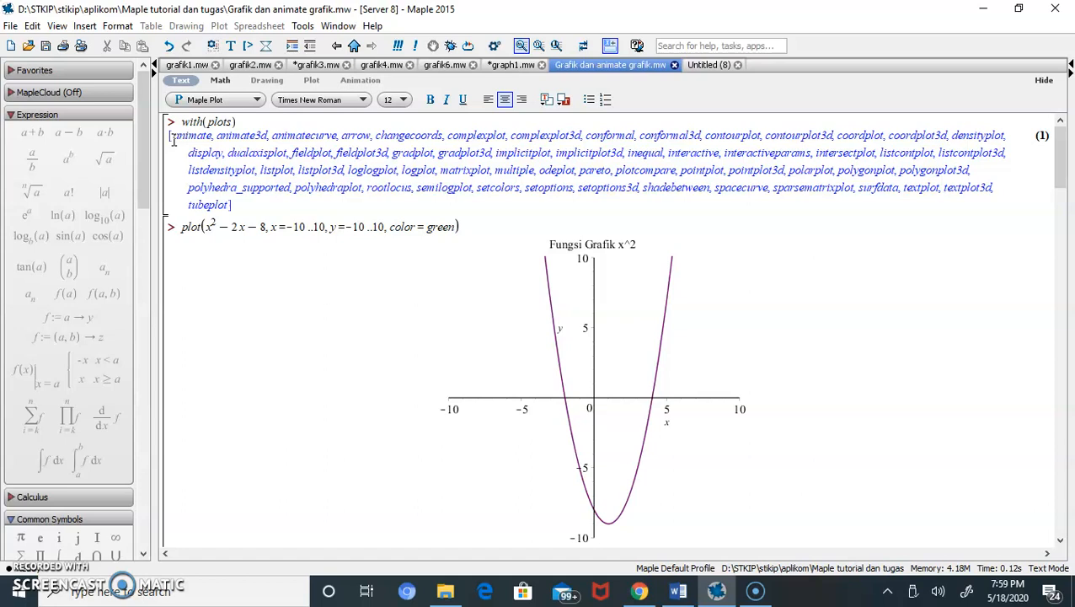
pyautogui.click(192, 142)
pyautogui.click(271, 143)
pyautogui.click(322, 135)
pyautogui.moveTo(278, 142); pyautogui.dragTo(224, 143)
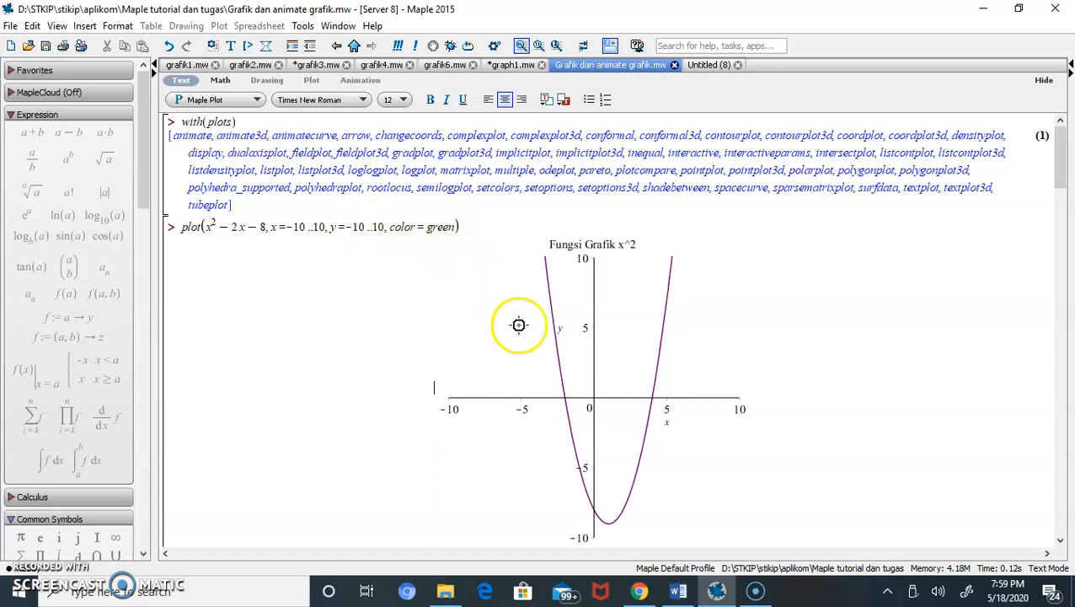
# Step: Select the plot of x^2 - 2x - 8 and set its curve's line style to Dot
pyautogui.click(567, 327)
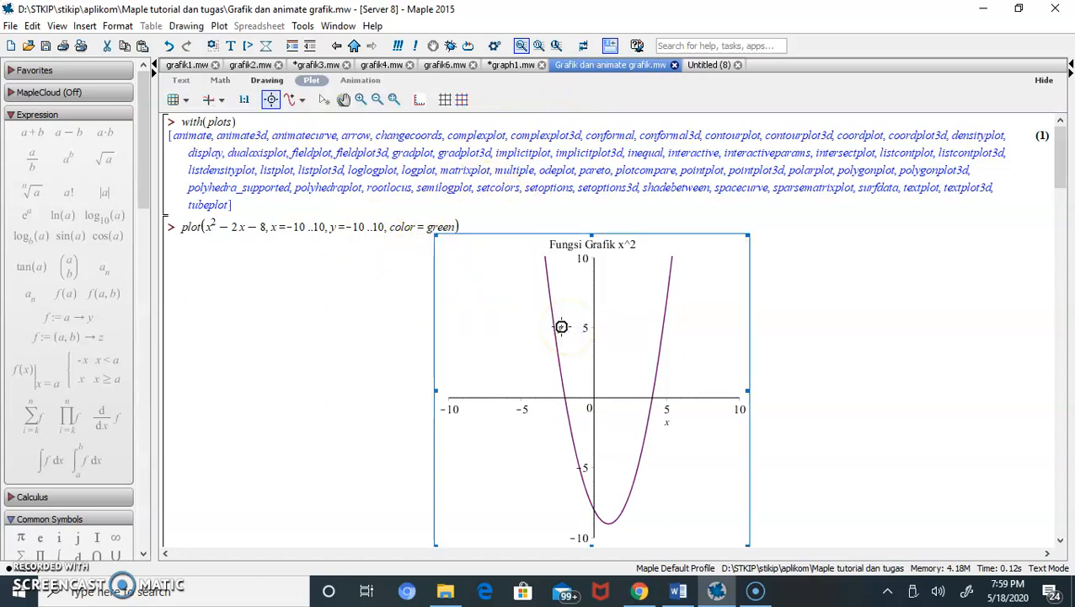
pyautogui.click(652, 329)
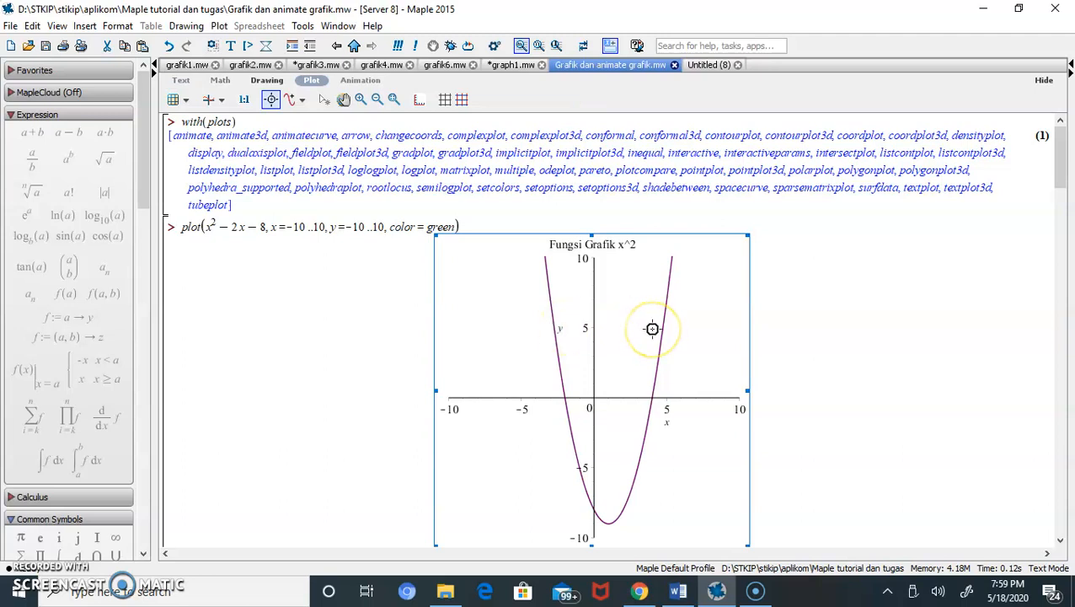
pyautogui.rightClick(652, 328)
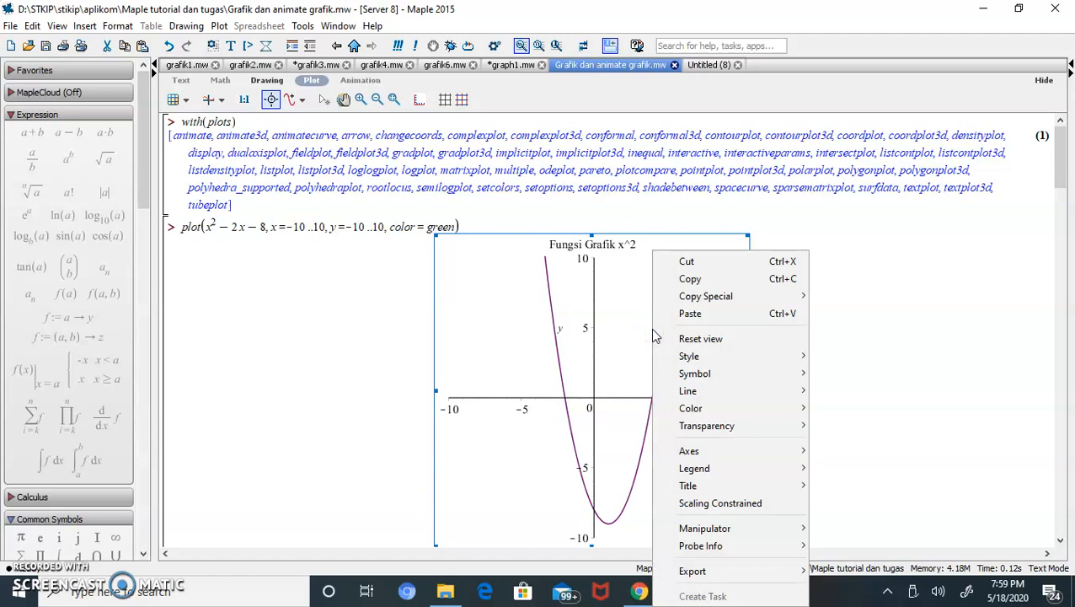
pyautogui.click(687, 391)
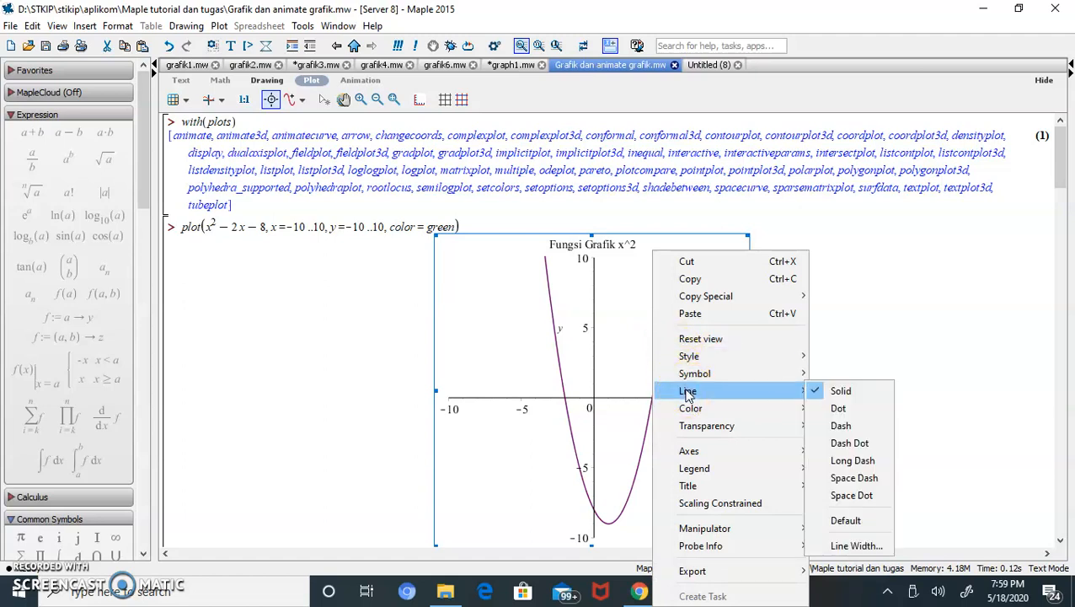
pyautogui.click(841, 408)
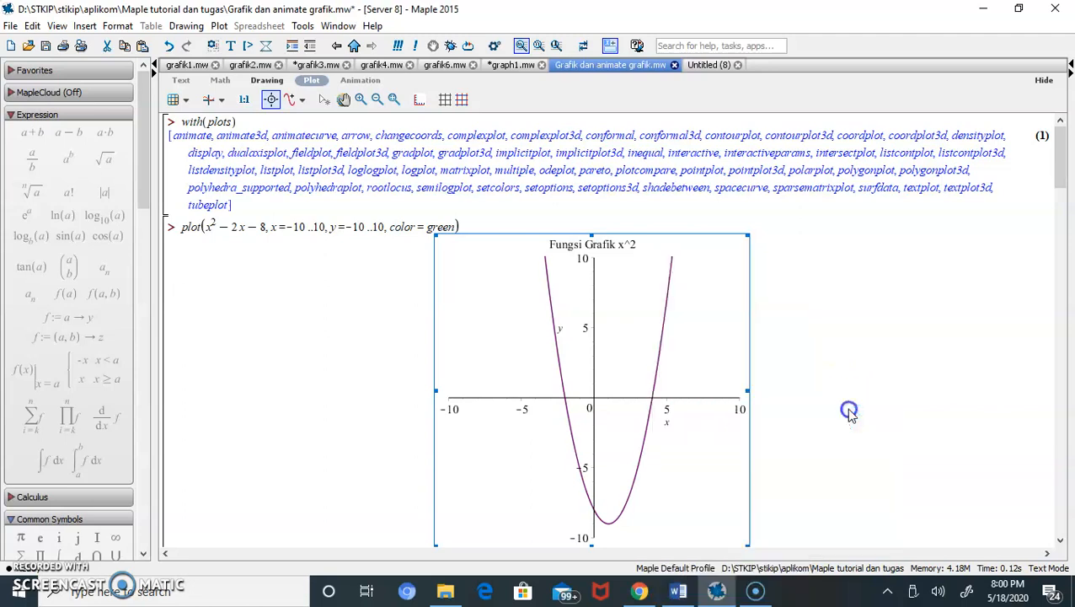
# Step: Set the line style of the x^2 - 2x - 8 curve back to Solid
pyautogui.rightClick(656, 384)
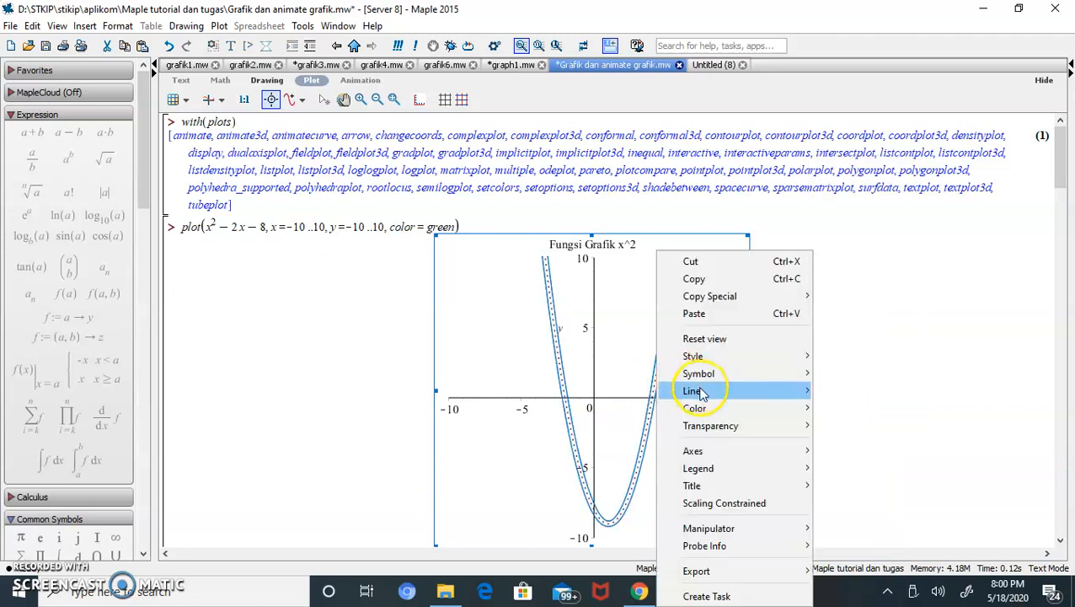
pyautogui.moveTo(789, 391)
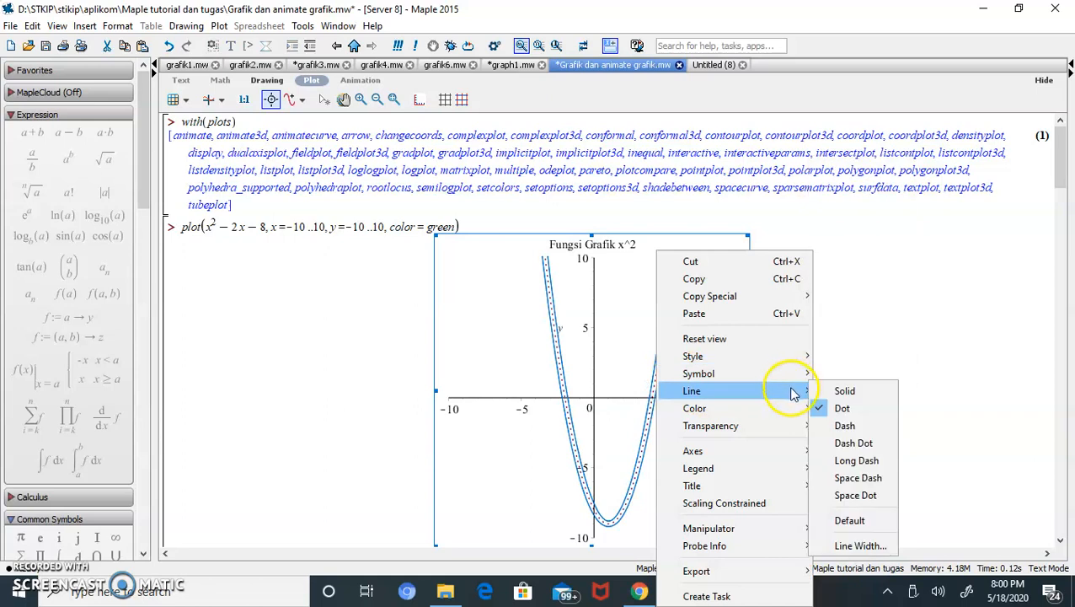
pyautogui.click(839, 393)
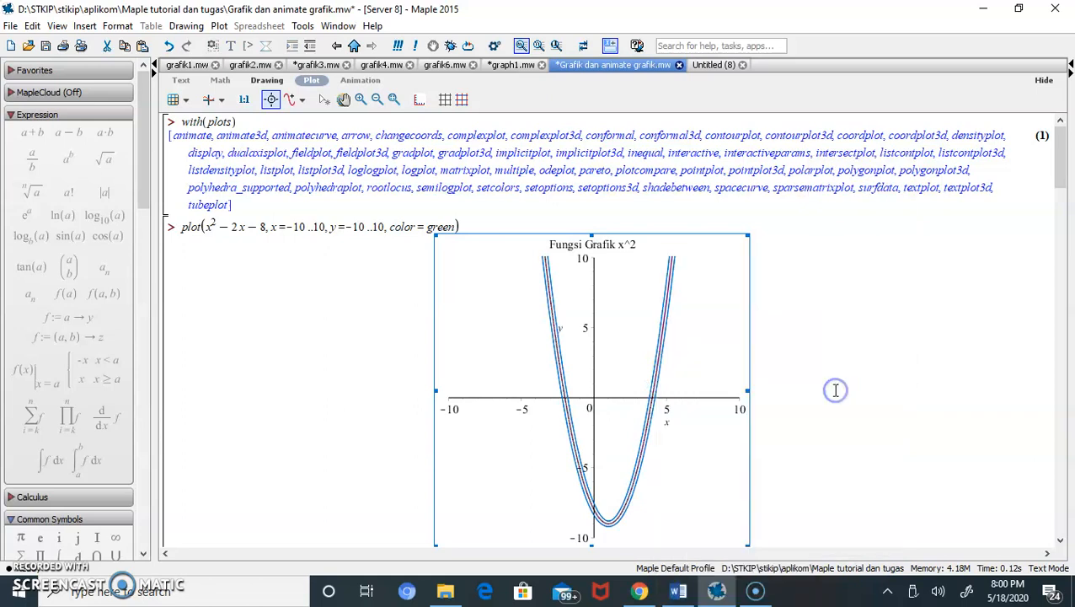
# Step: Change the color of the x^2 - 2x - 8 curve to Orange
pyautogui.rightClick(660, 366)
pyautogui.moveTo(810, 395)
pyautogui.moveTo(779, 413)
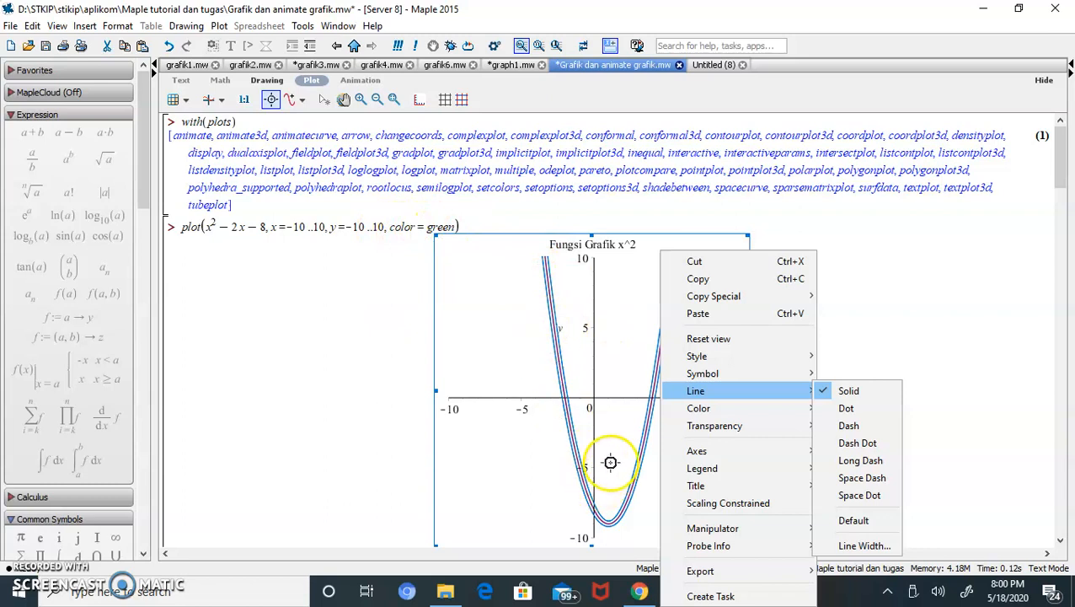
pyautogui.moveTo(717, 413)
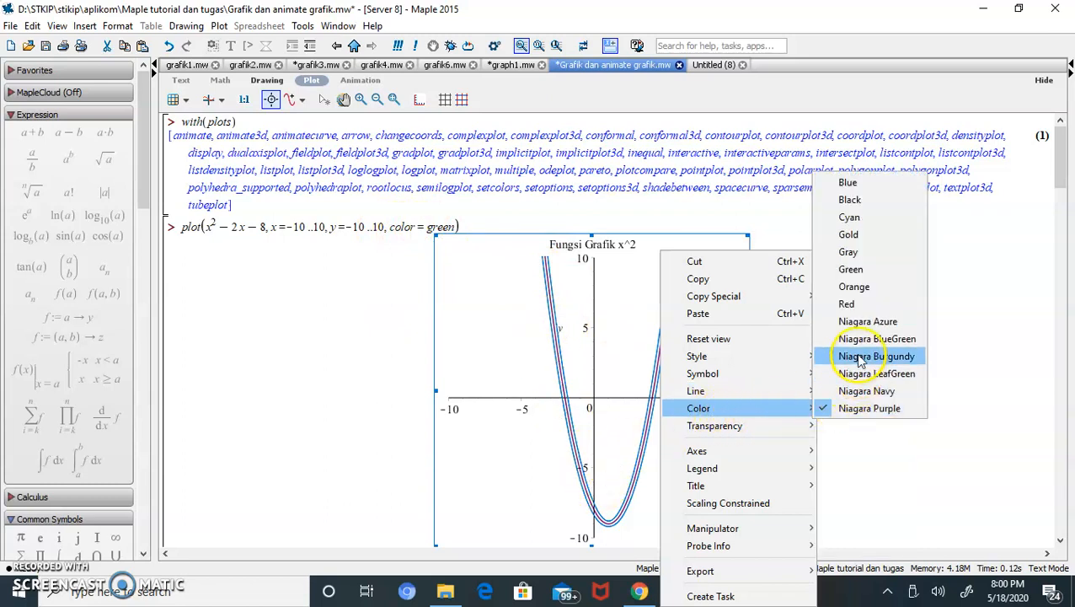
pyautogui.click(863, 286)
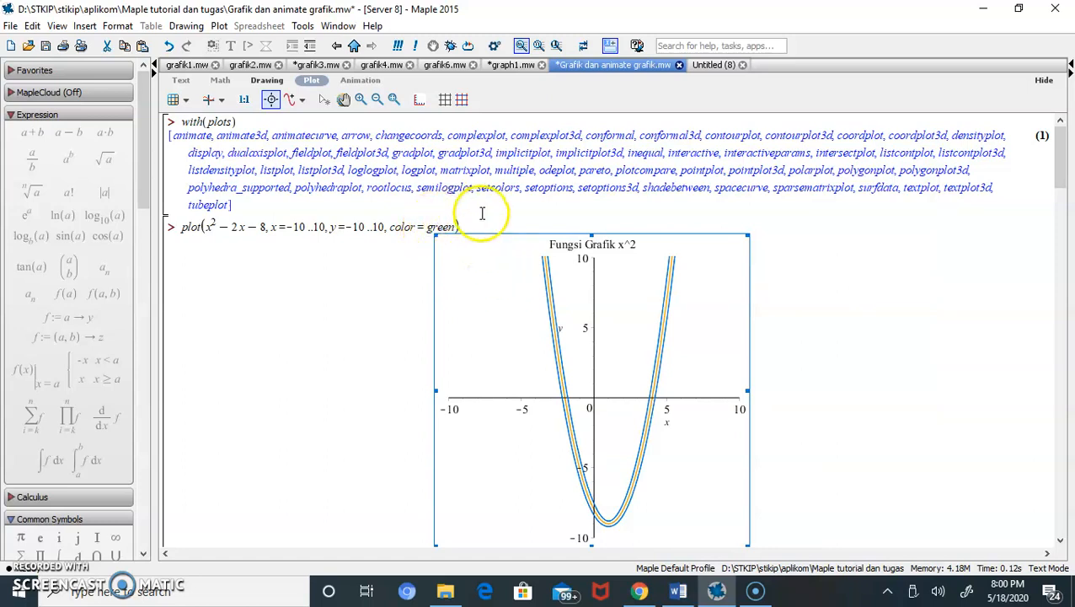
# Step: Set the color of the x^2 - 2x - 8 curve to Green
pyautogui.rightClick(658, 372)
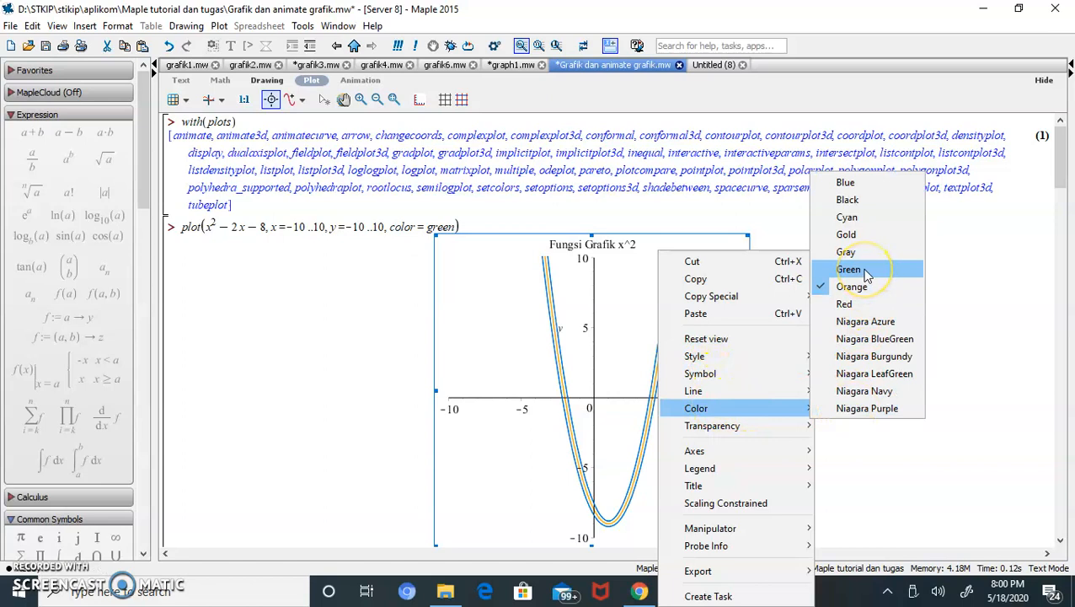
pyautogui.click(865, 268)
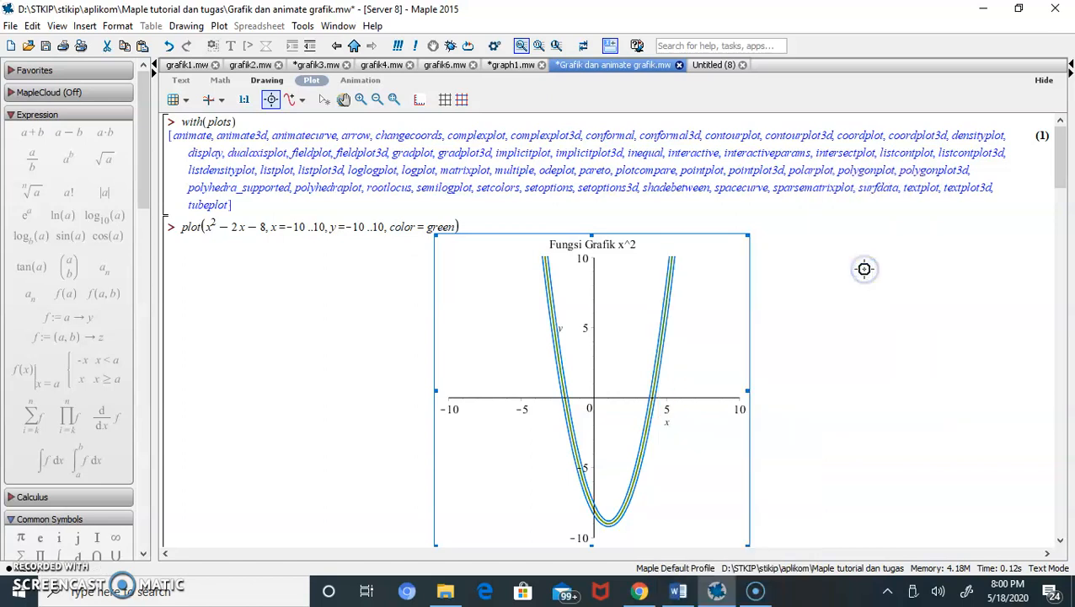
# Step: Edit the title of the x^2 - 2x - 8 plot to read "Fungsi Grafik" by removing the x^2 part
pyautogui.rightClick(708, 300)
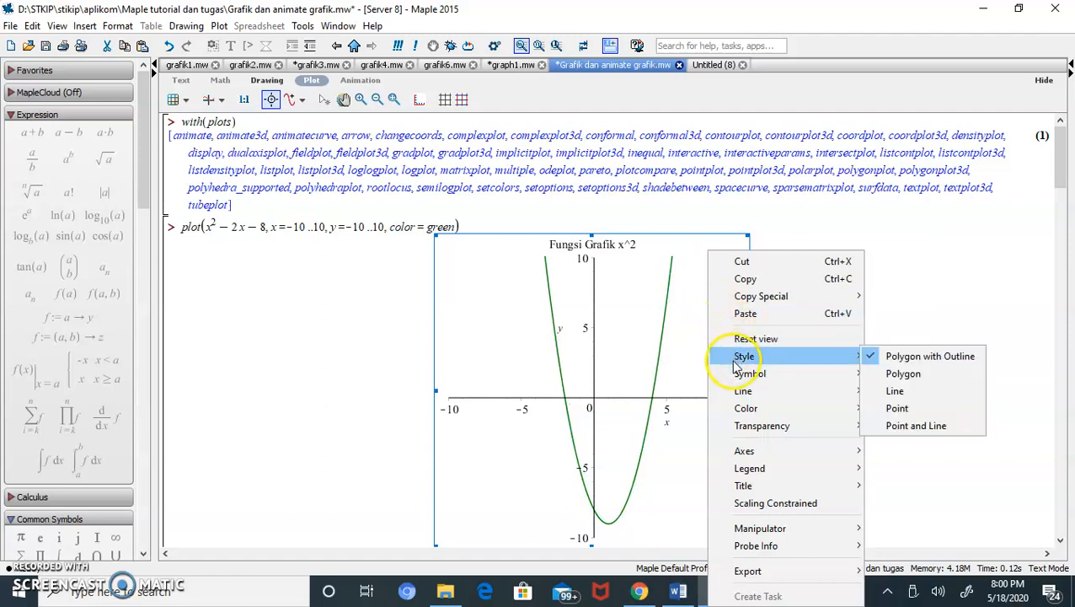
pyautogui.moveTo(748, 433)
pyautogui.moveTo(746, 455)
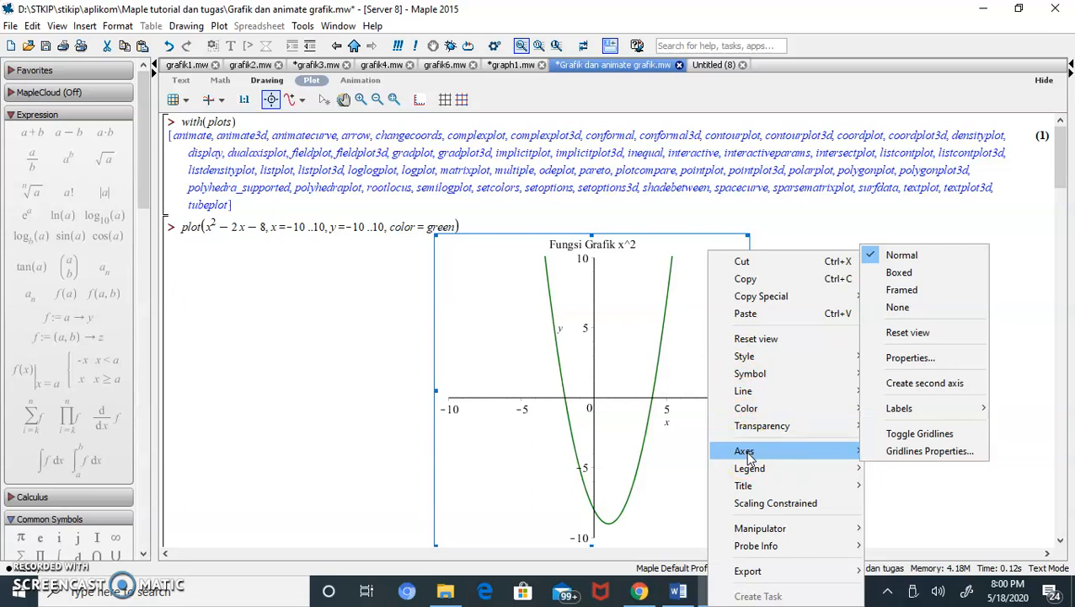
pyautogui.moveTo(749, 498)
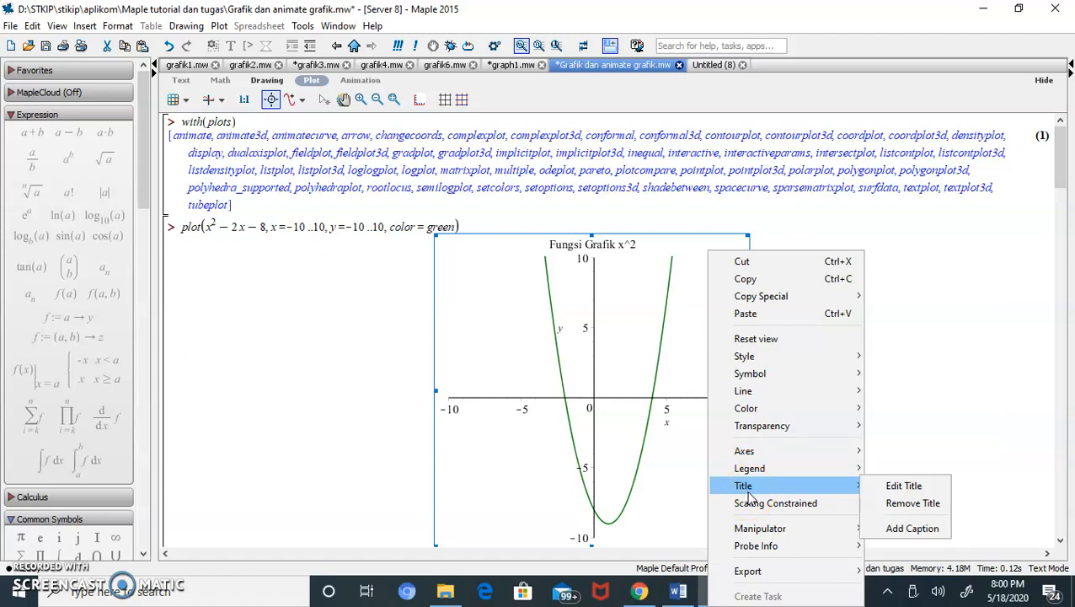
pyautogui.click(889, 478)
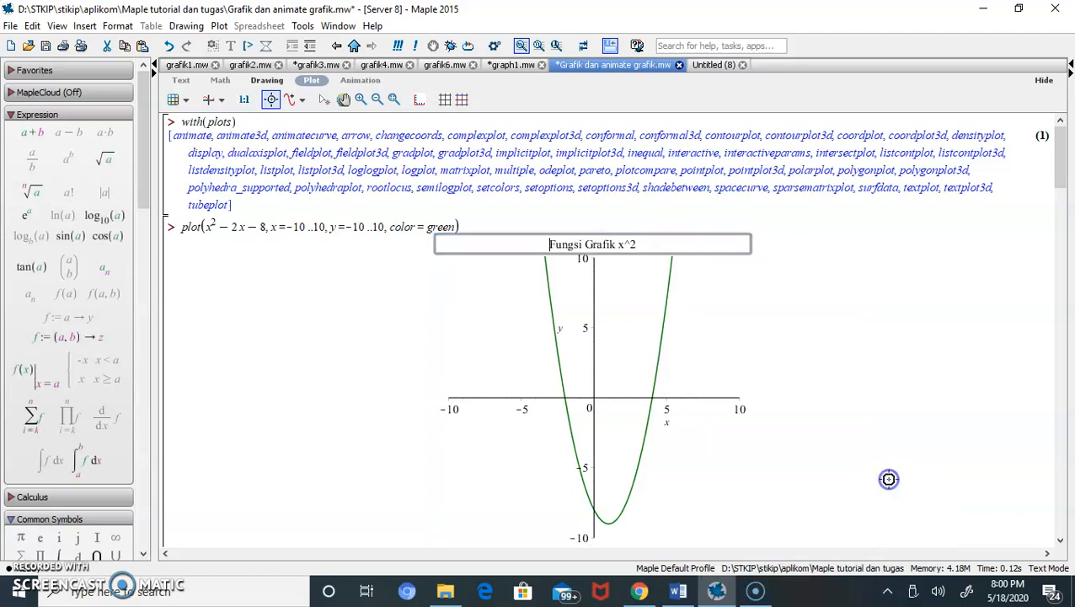
pyautogui.click(627, 245)
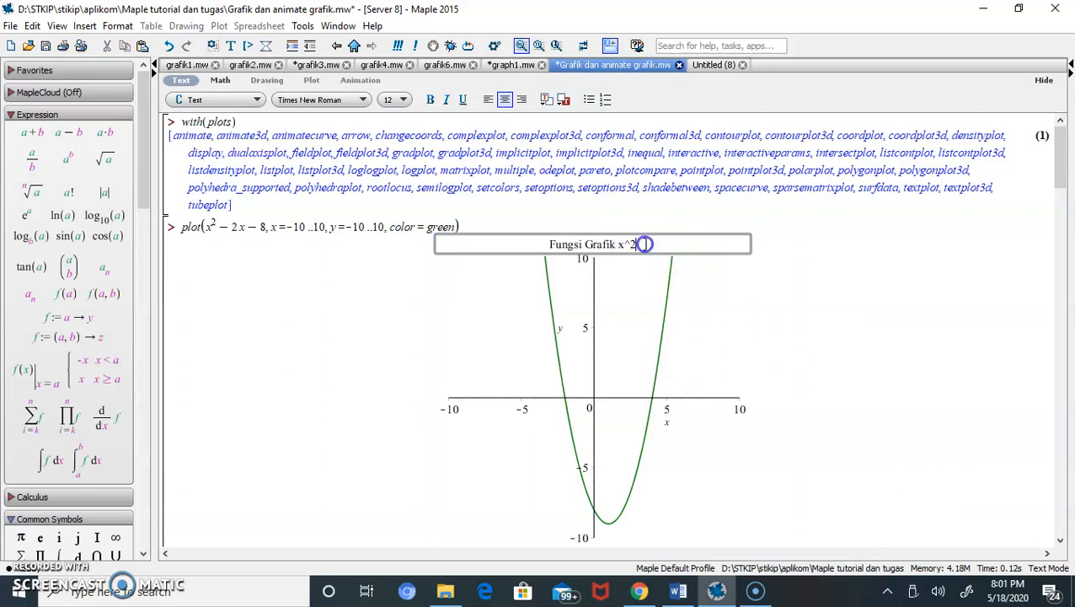
pyautogui.press('BackSpace')
pyautogui.press('BackSpace')
pyautogui.press('BackSpace')
pyautogui.click(745, 337)
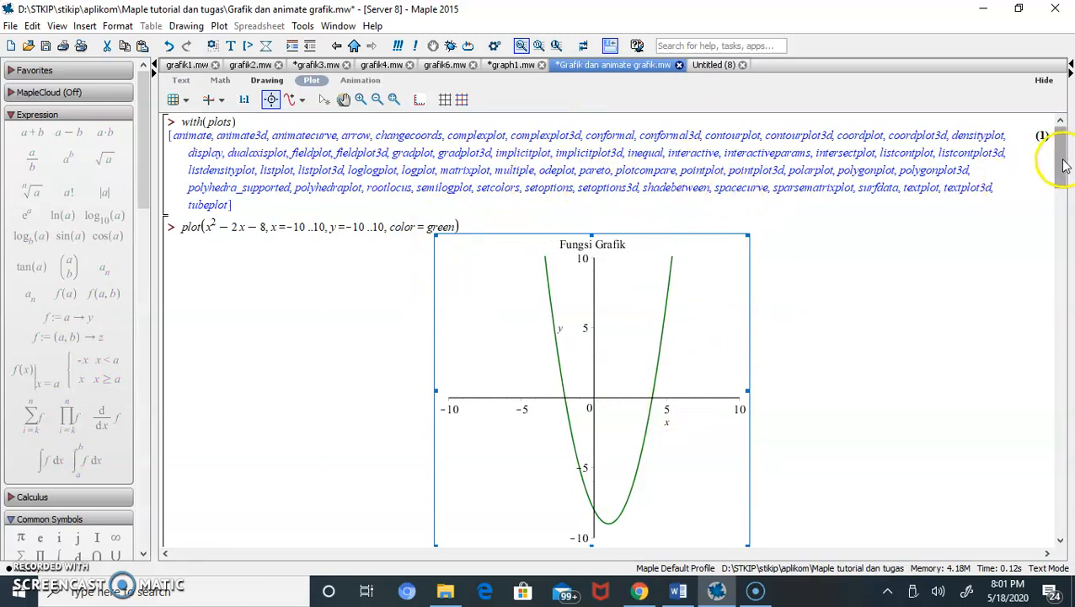
# Step: Examine the worksheet's further plot examples: the cubic function, the quartic smartplot, the trigonometric plots and the combined plot of x^2 and x + 4
pyautogui.moveTo(1063, 166); pyautogui.dragTo(1063, 196)
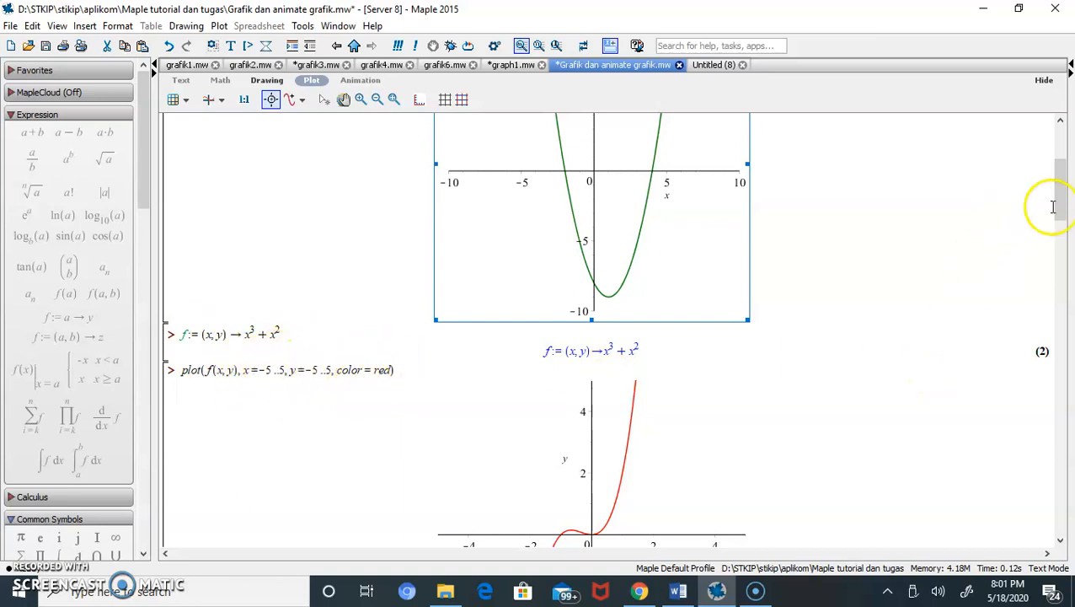
pyautogui.moveTo(1058, 207); pyautogui.dragTo(1063, 281)
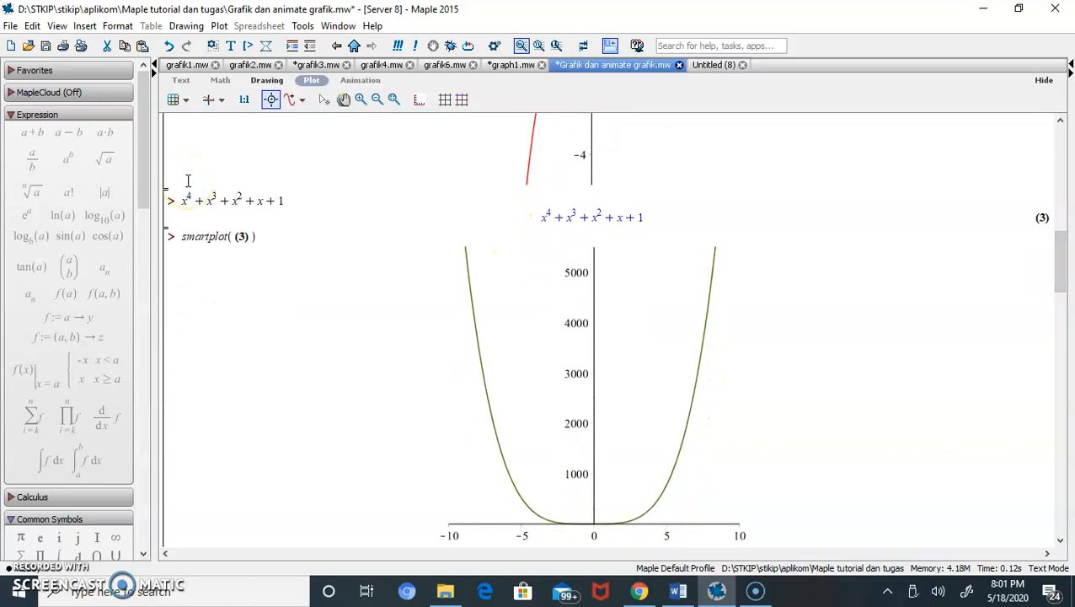
pyautogui.moveTo(180, 194); pyautogui.dragTo(617, 232)
pyautogui.click(595, 217)
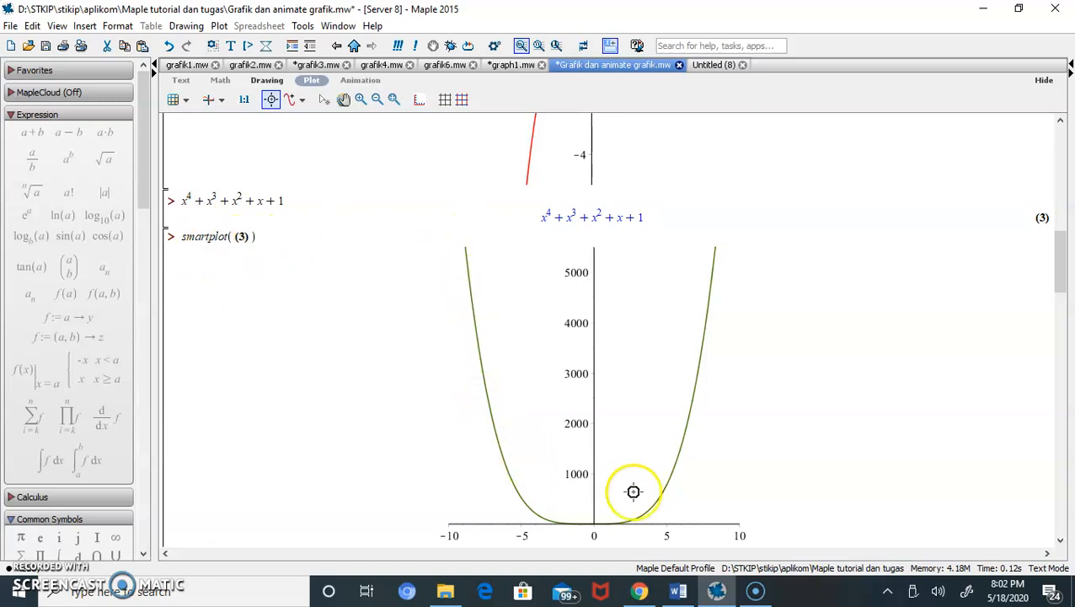
pyautogui.click(584, 372)
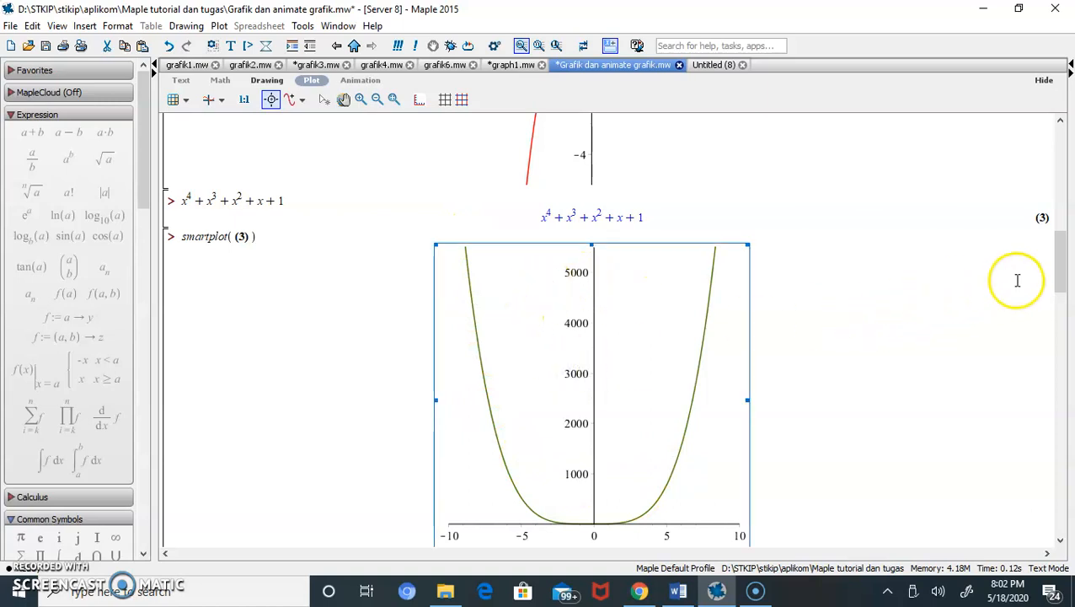
pyautogui.moveTo(1063, 282); pyautogui.dragTo(1056, 337)
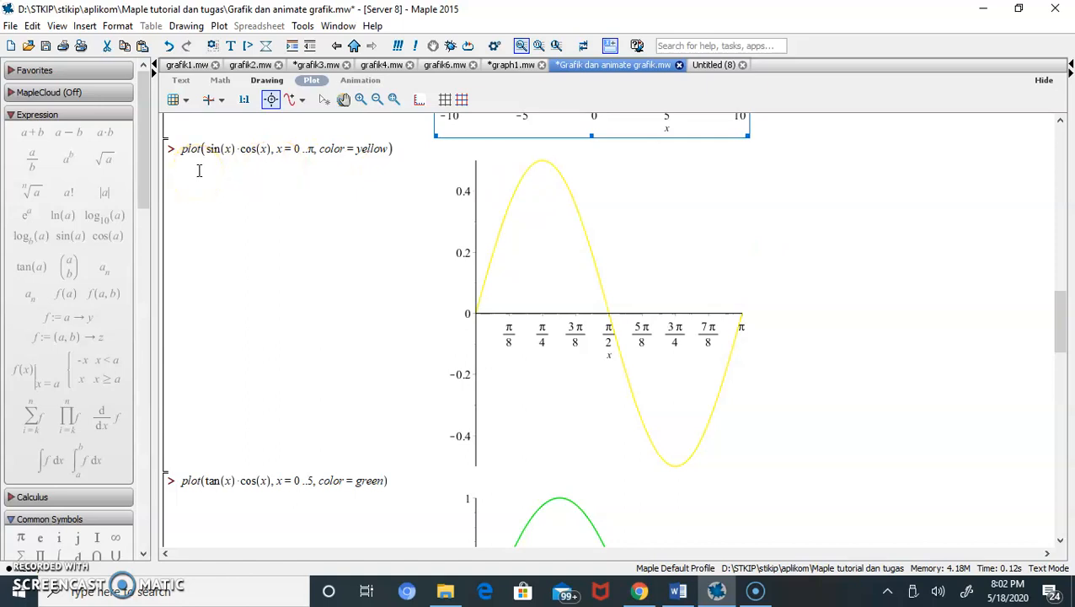
pyautogui.click(223, 151)
pyautogui.click(271, 156)
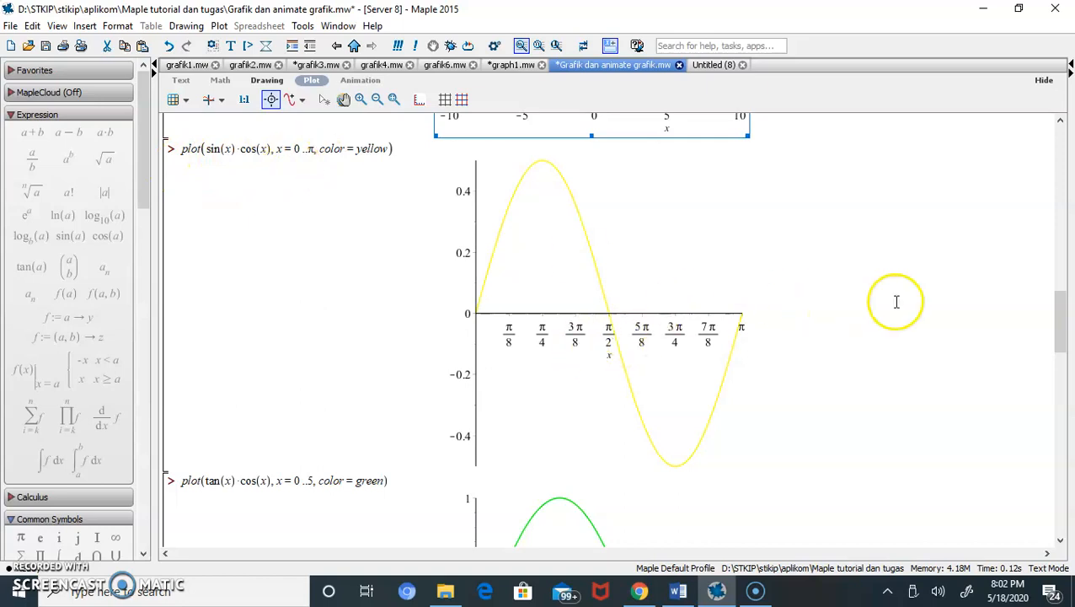
pyautogui.moveTo(1060, 328); pyautogui.dragTo(1054, 411)
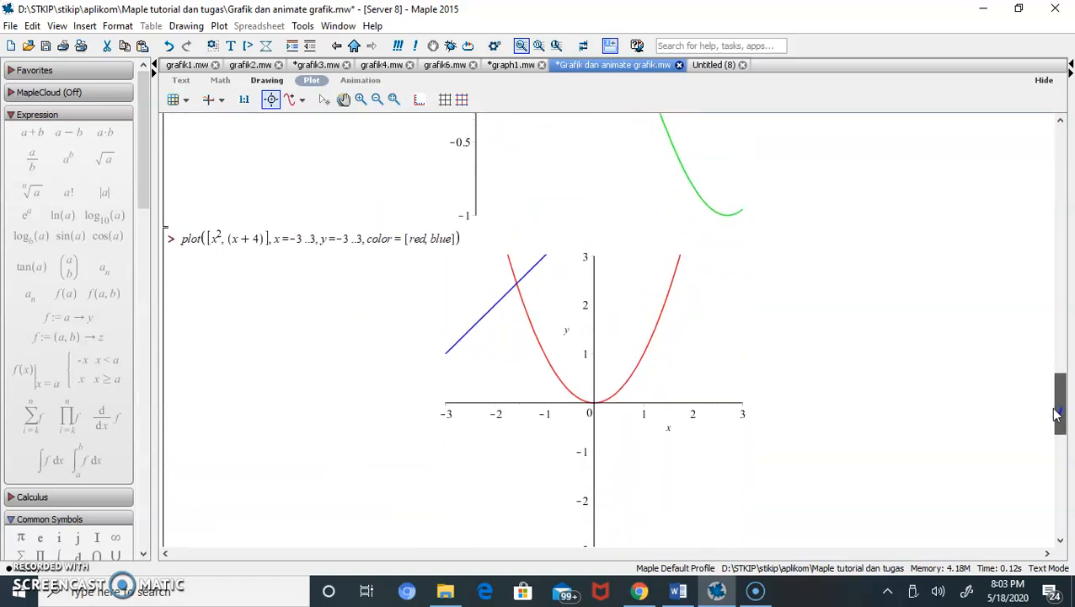
pyautogui.moveTo(1054, 410); pyautogui.dragTo(1055, 413)
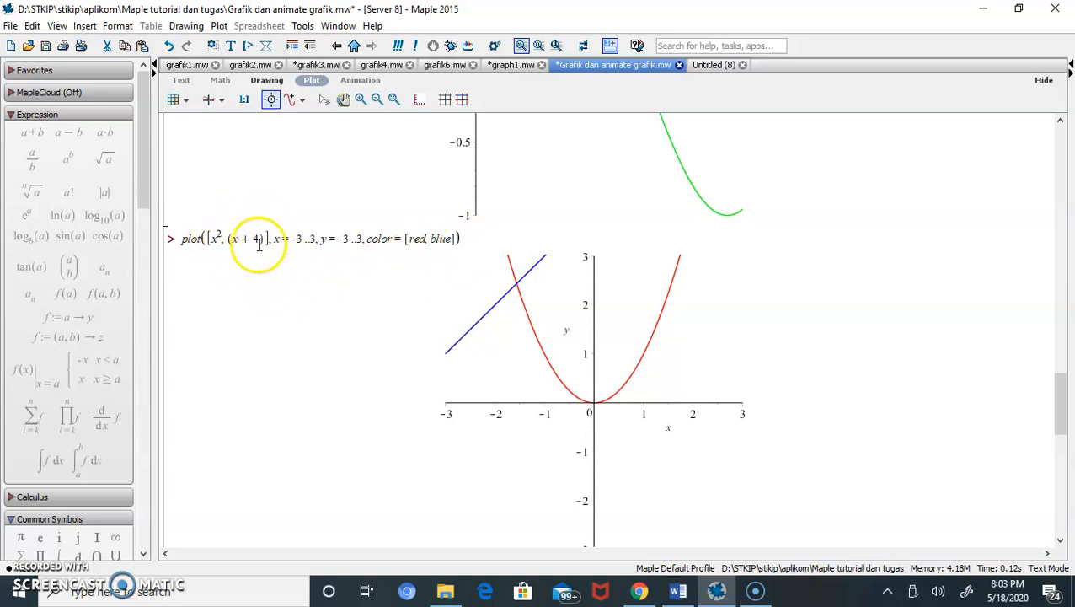
pyautogui.click(616, 340)
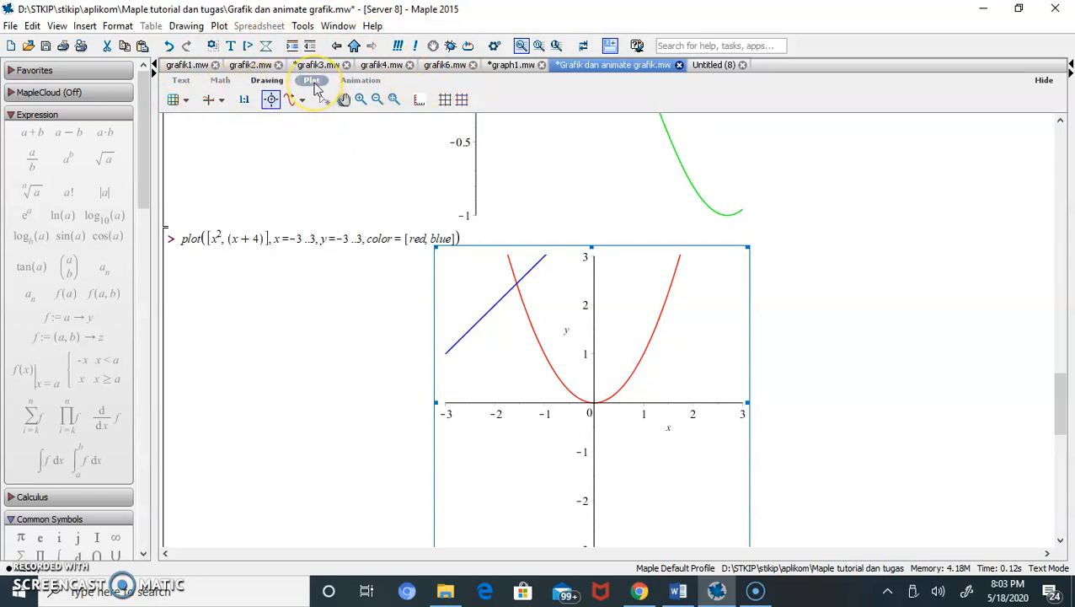
pyautogui.click(341, 239)
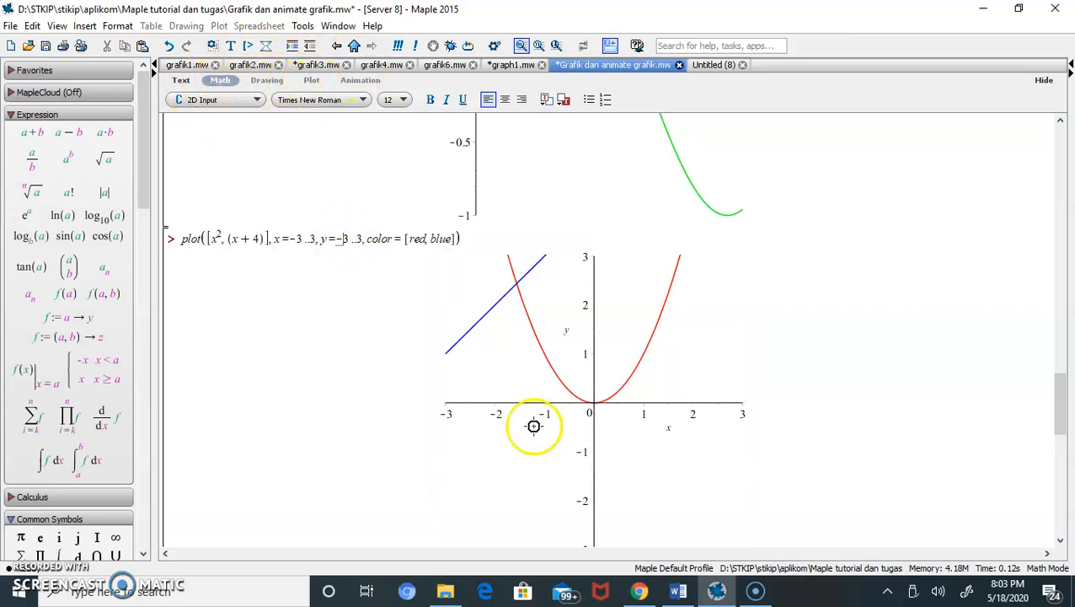
# Step: Turn on gridlines for the combined plot of x^2 and x + 4
pyautogui.click(567, 388)
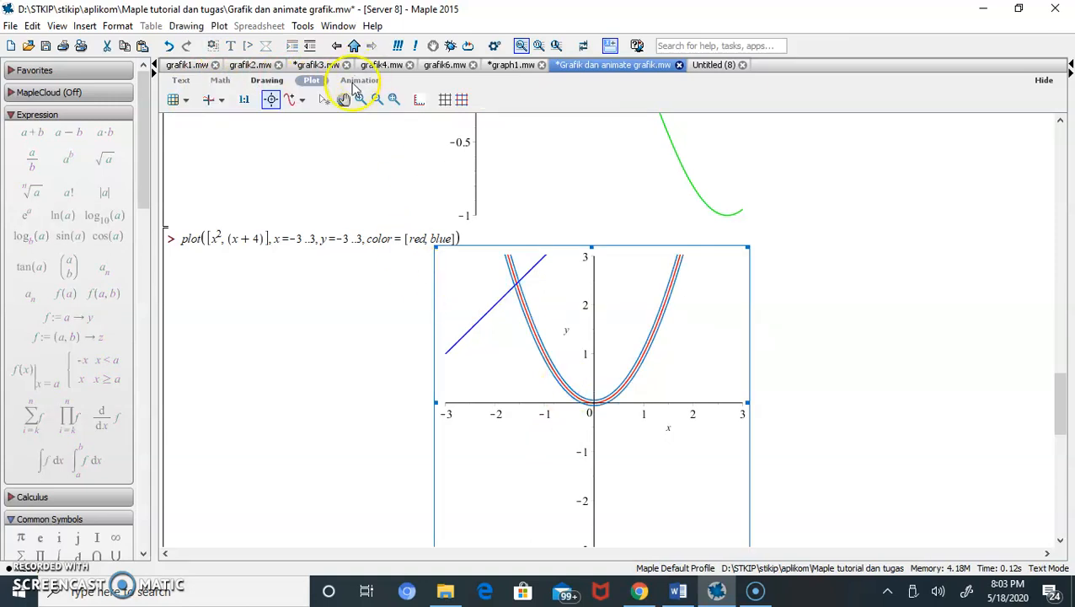
pyautogui.click(468, 290)
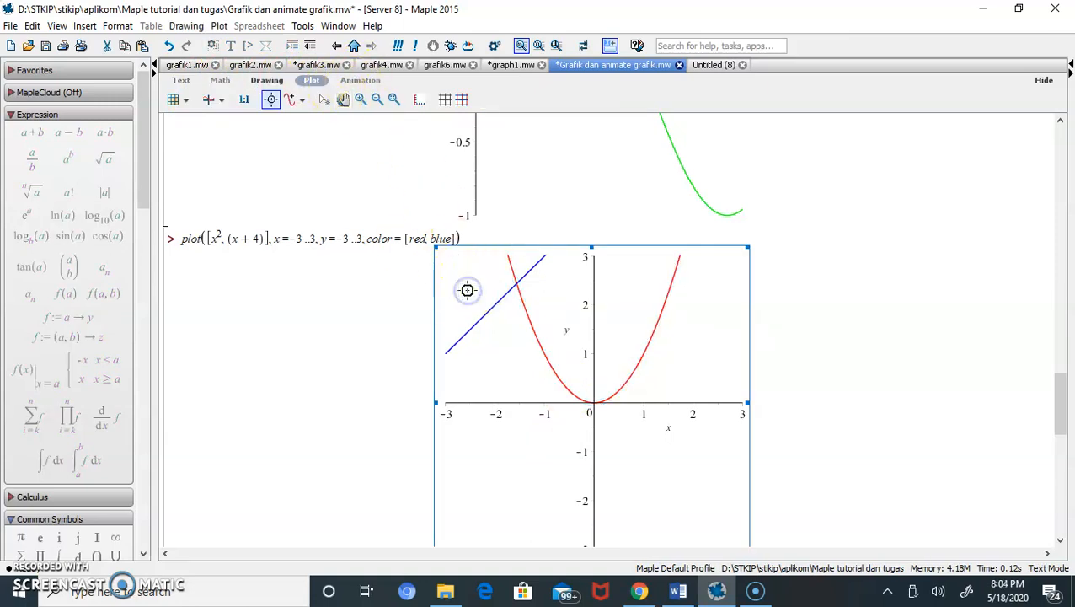
pyautogui.click(445, 99)
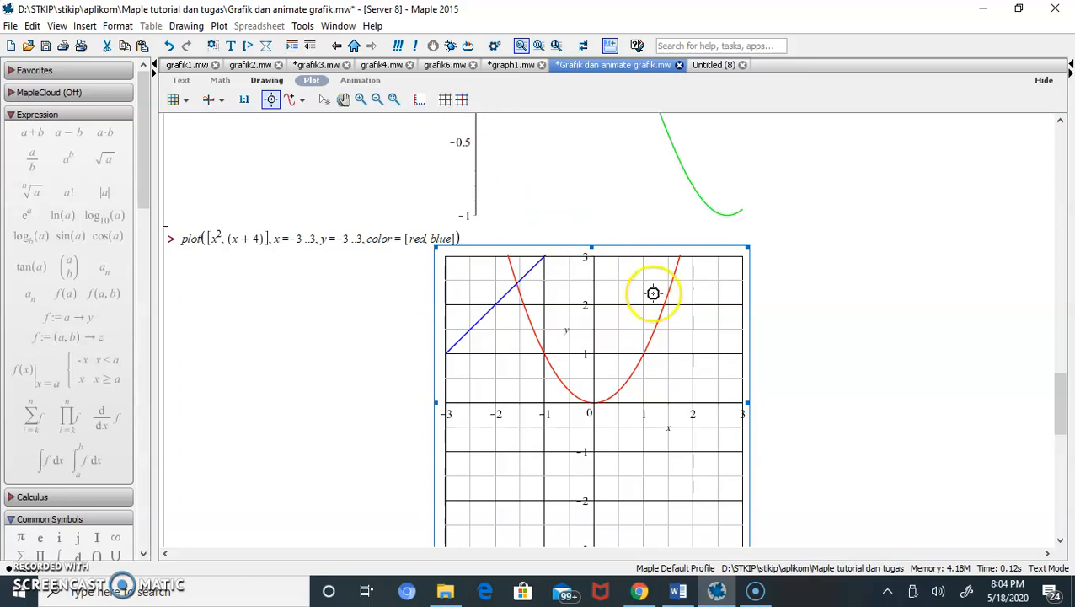
# Step: Review the export file formats available for the combined plot of x^2 and x + 4
pyautogui.rightClick(710, 314)
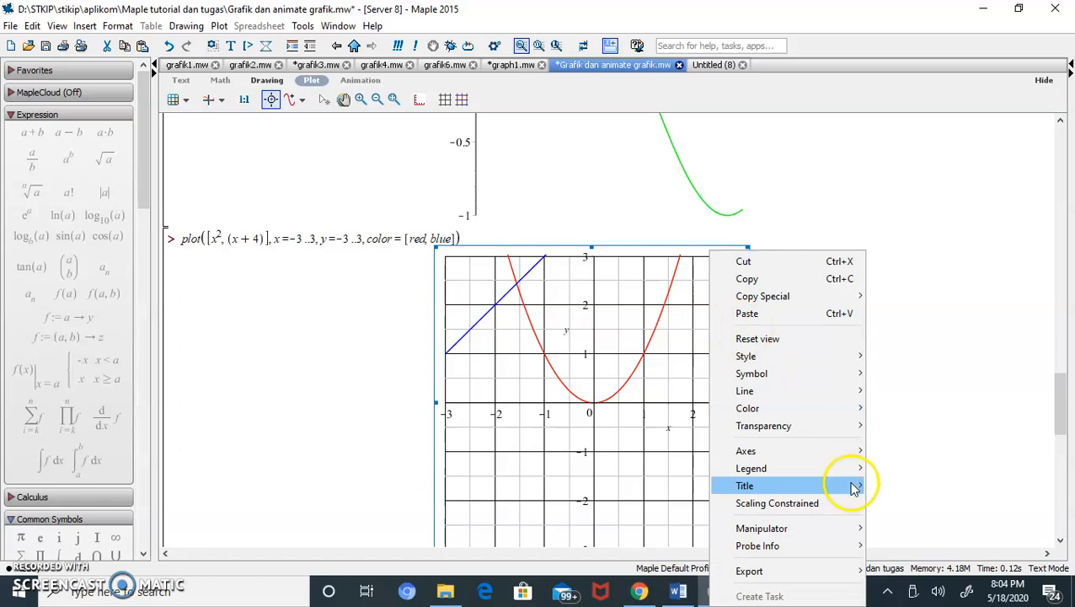
pyautogui.moveTo(838, 578)
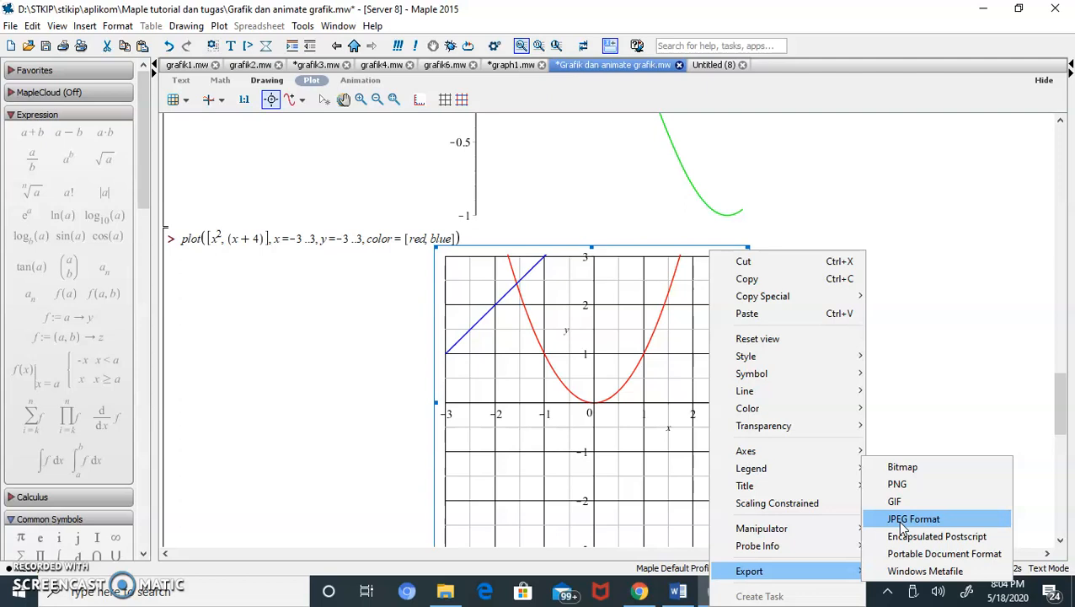
pyautogui.click(291, 346)
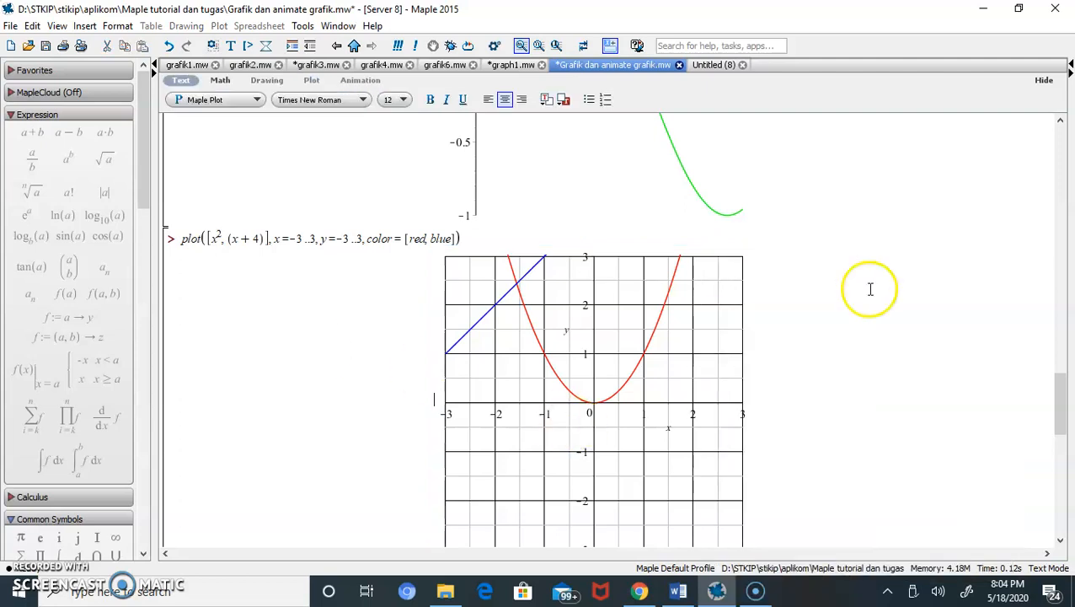
# Step: Select the animatecurve plot of sin(2x) and play its animation twice
pyautogui.moveTo(1060, 399); pyautogui.dragTo(1056, 447)
pyautogui.click(539, 313)
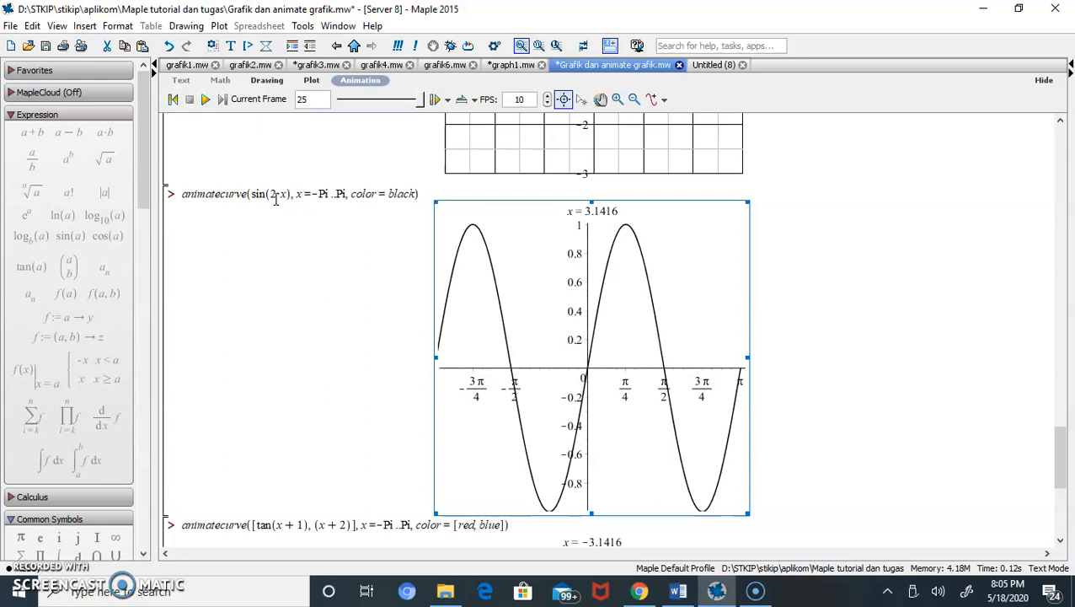
pyautogui.rightClick(498, 226)
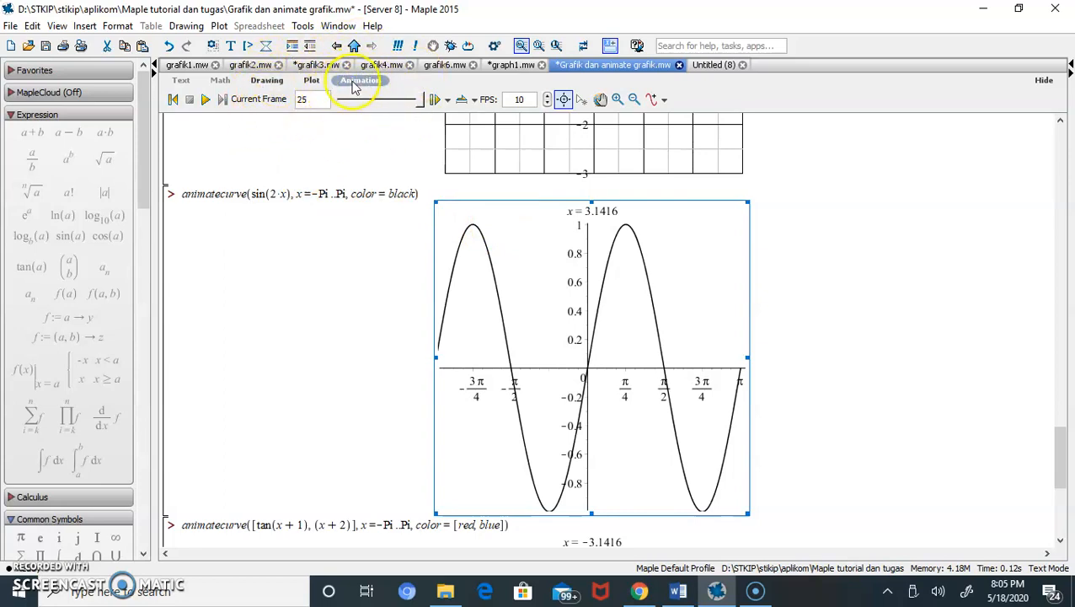
pyautogui.click(206, 101)
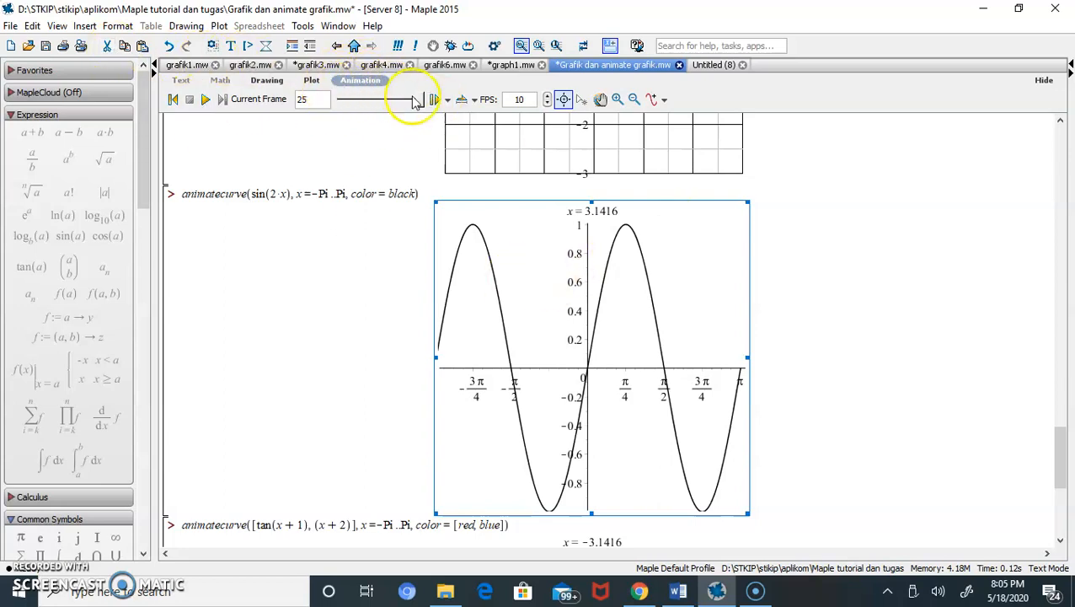
pyautogui.click(204, 99)
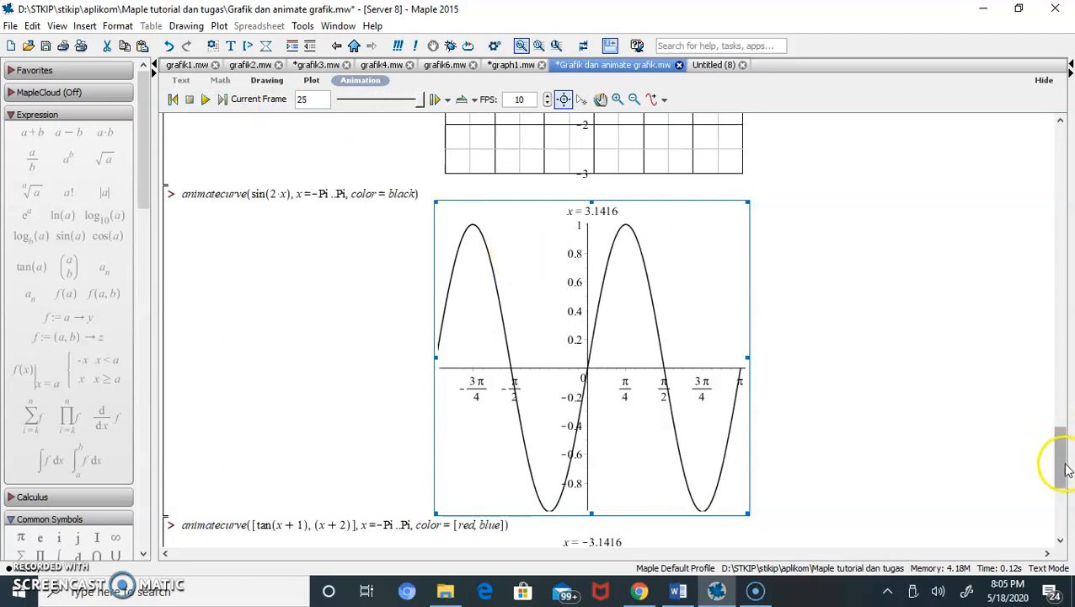
# Step: Select the animatecurve plot of tan(x + 1) and x + 2 and play its animation
pyautogui.moveTo(1066, 469); pyautogui.dragTo(1061, 500)
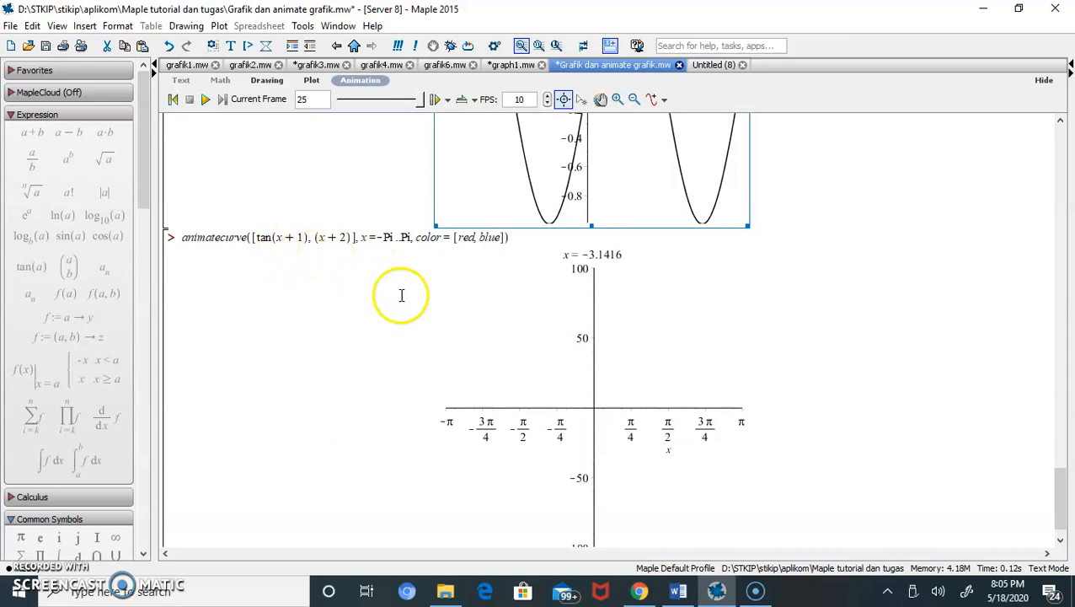
pyautogui.click(521, 363)
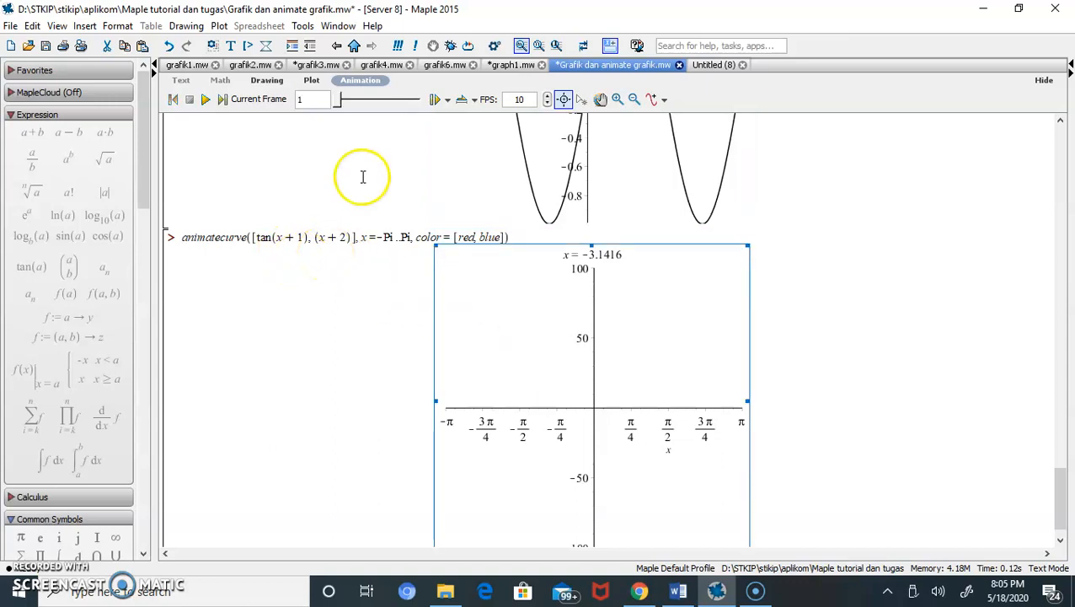
pyautogui.click(207, 101)
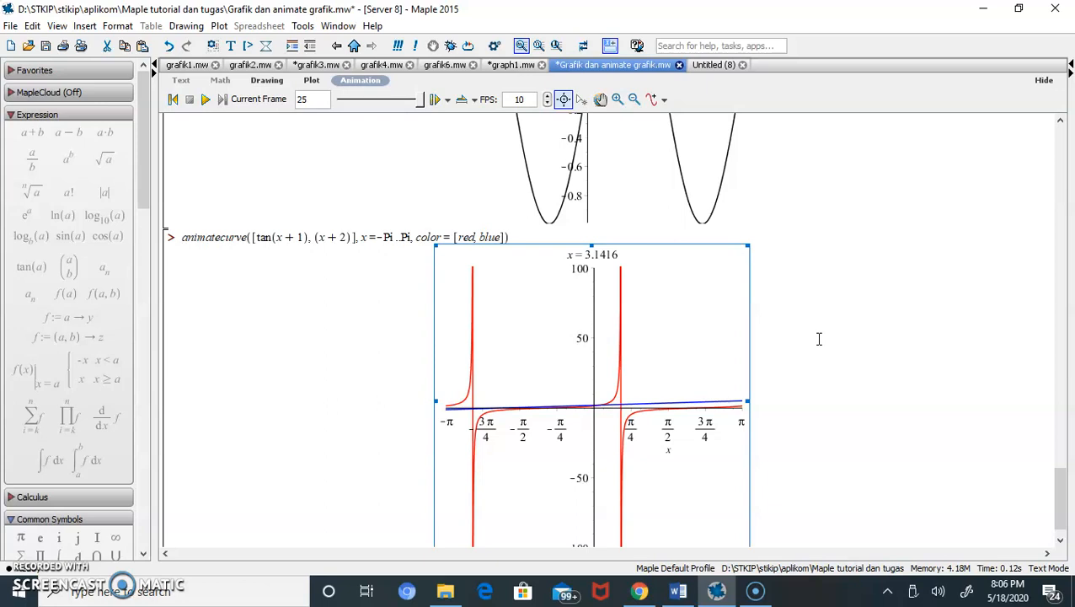
# Step: Review the export formats and color choices available for the animated plot of tan(x + 1) and x + 2
pyautogui.click(688, 319)
pyautogui.rightClick(684, 321)
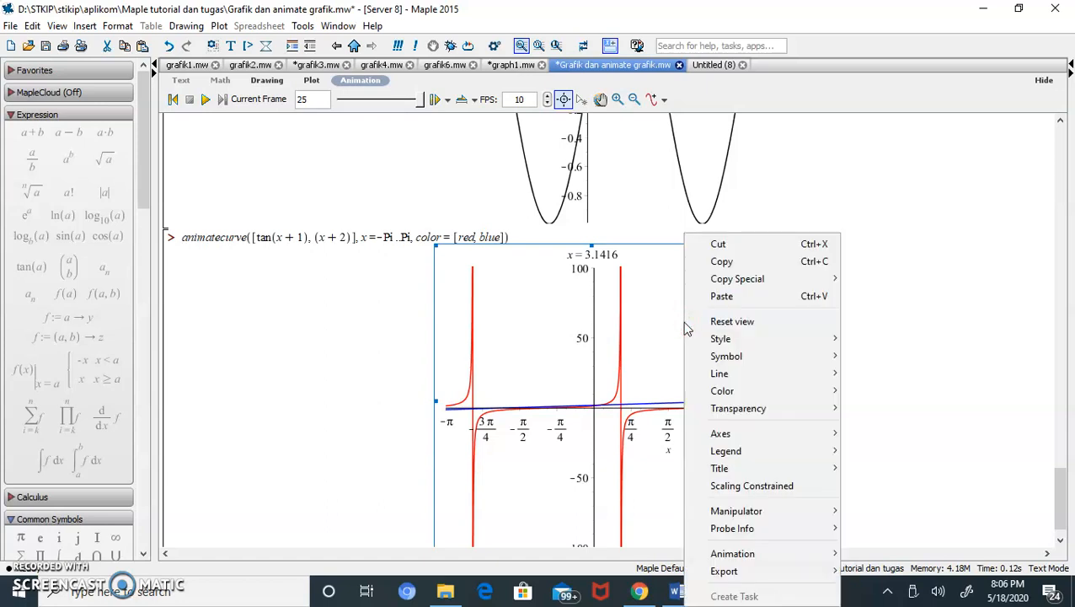
pyautogui.moveTo(760, 571)
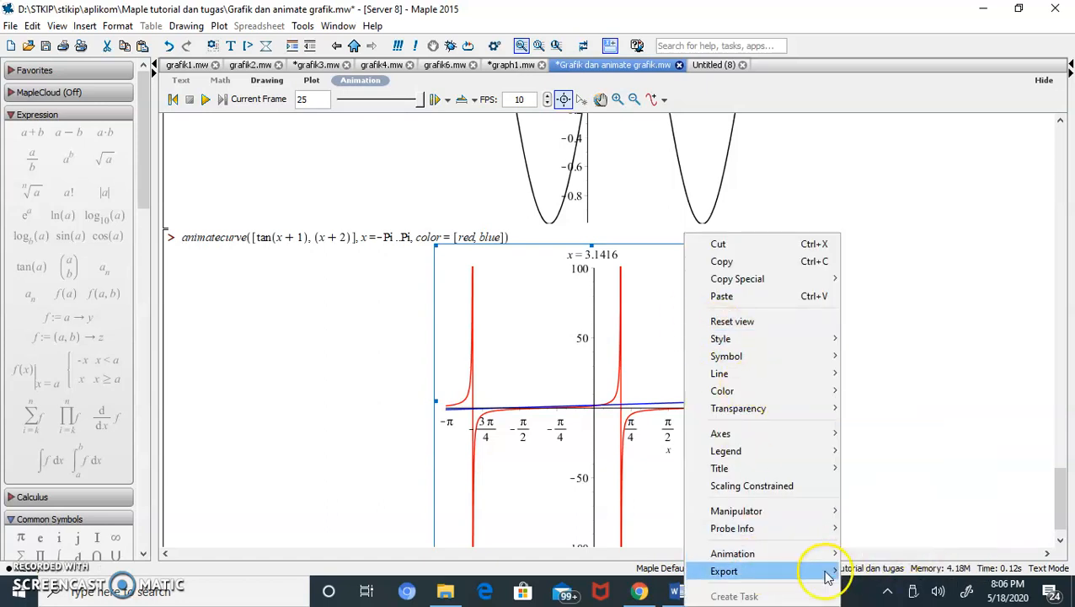
pyautogui.moveTo(829, 573)
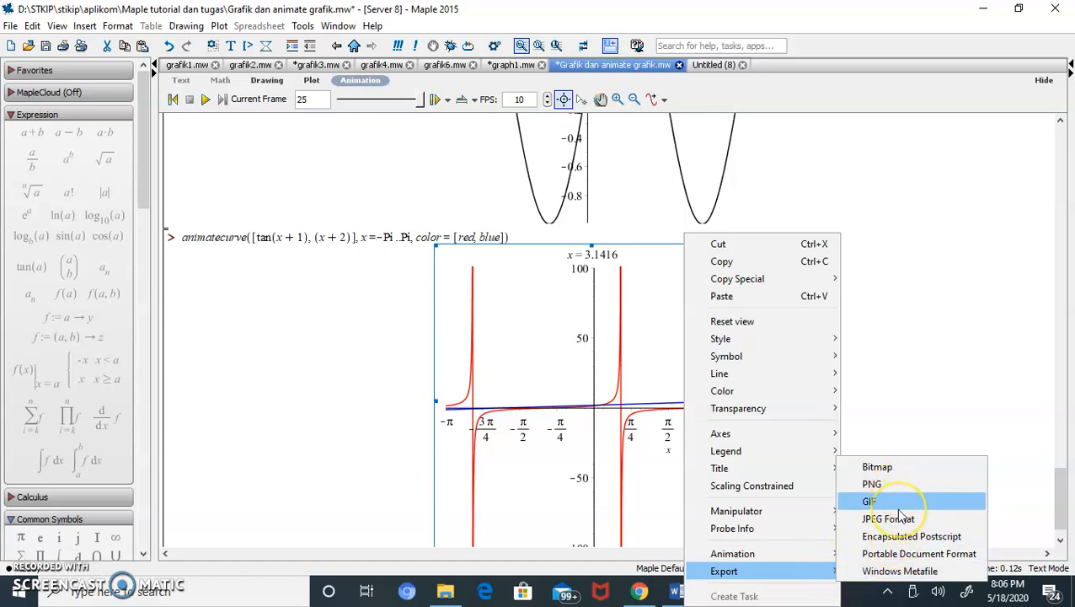
pyautogui.moveTo(711, 398)
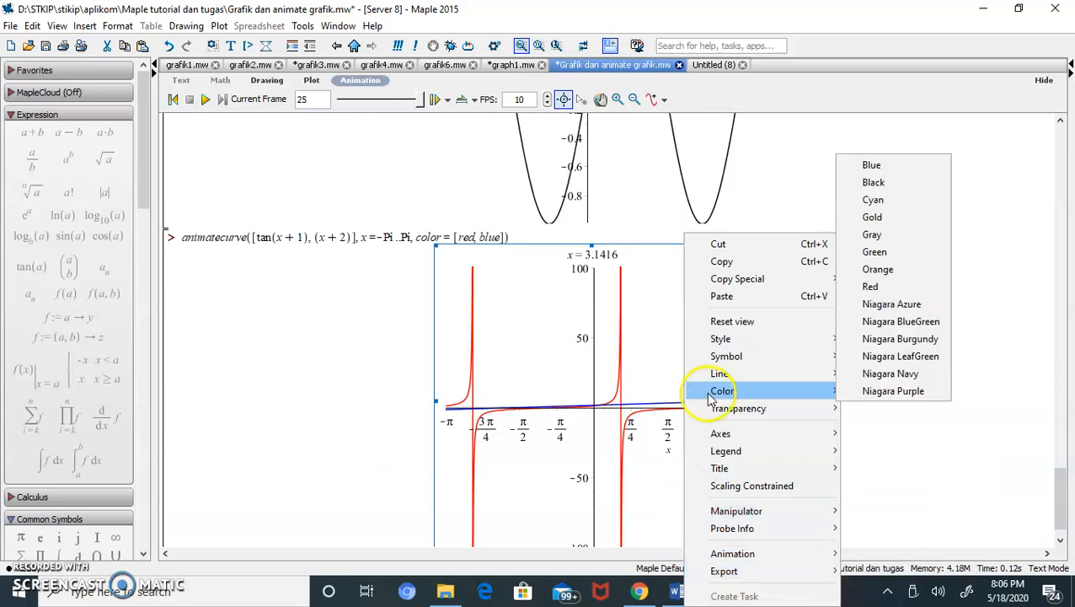
pyautogui.click(990, 283)
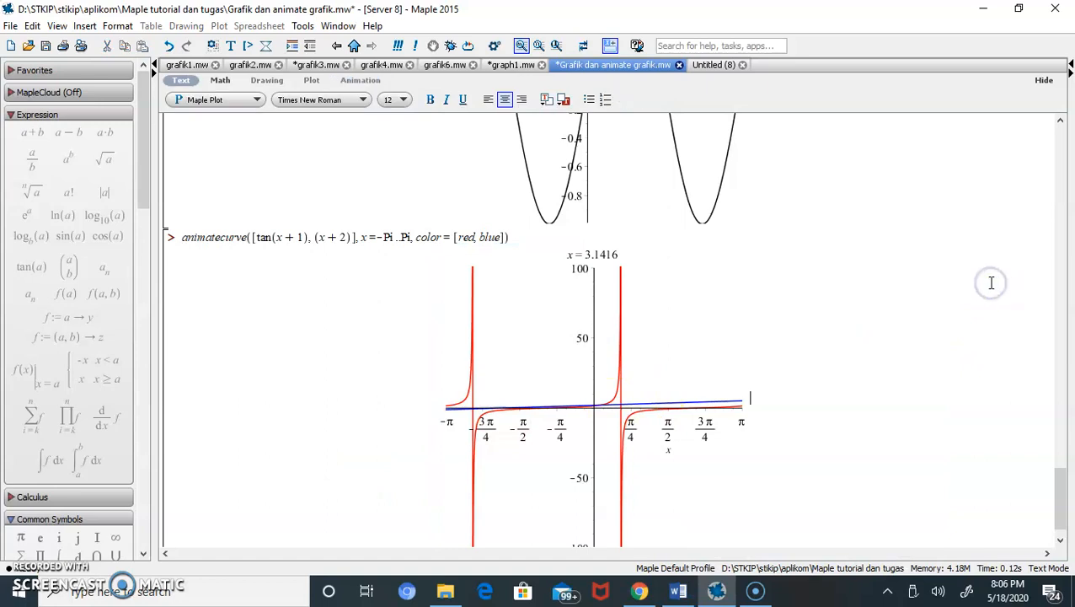